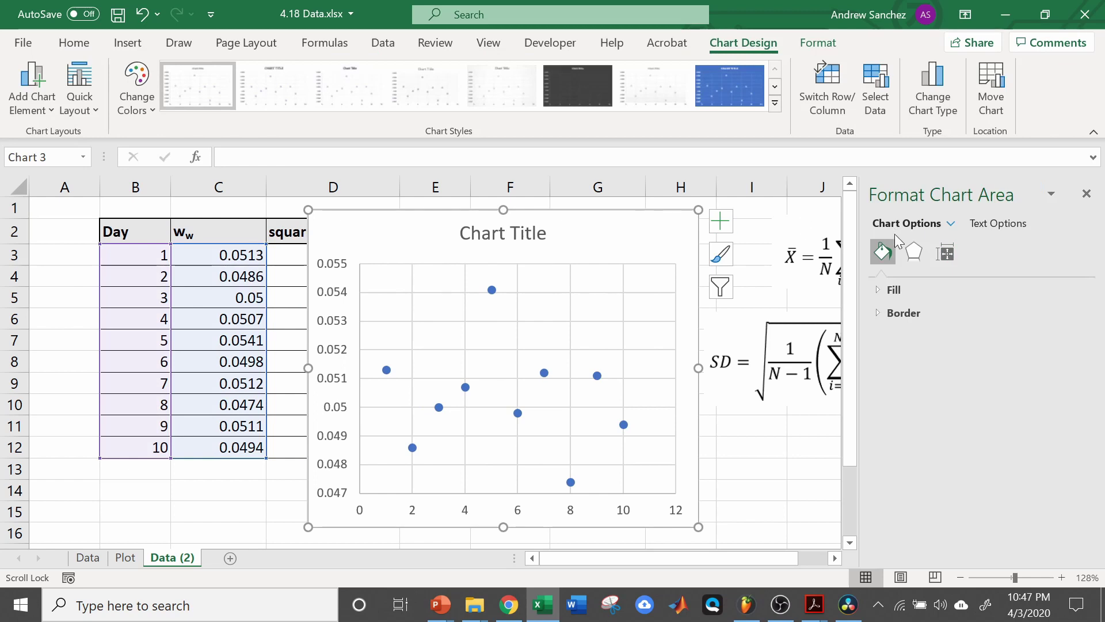
Set the scatter series' markers to the built-in type with a solid fill.
click(493, 289)
click(953, 291)
click(925, 314)
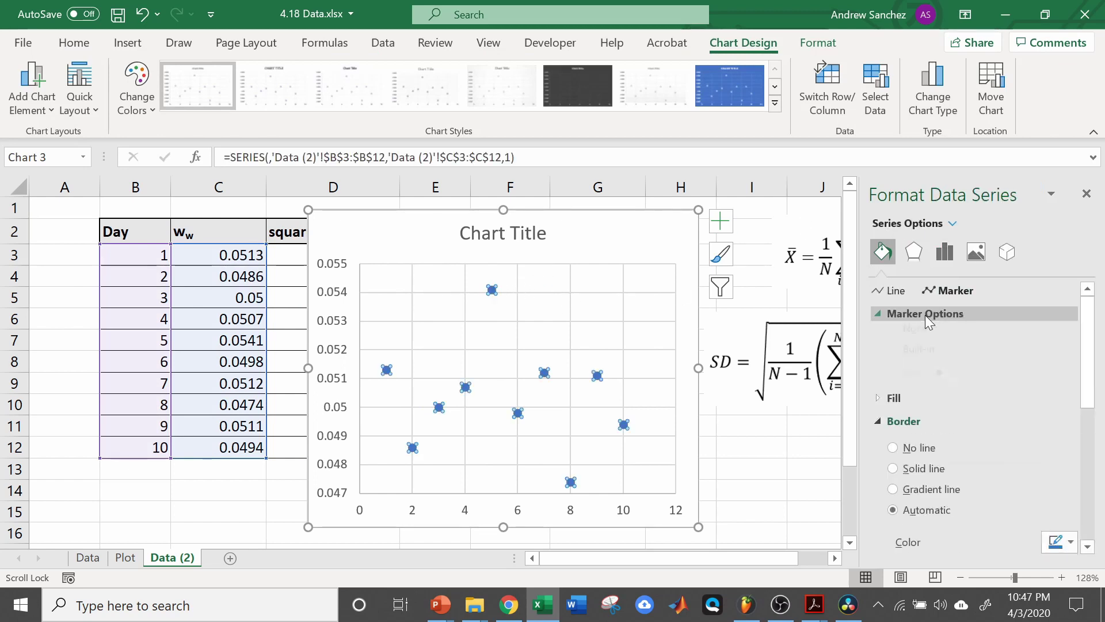
click(906, 382)
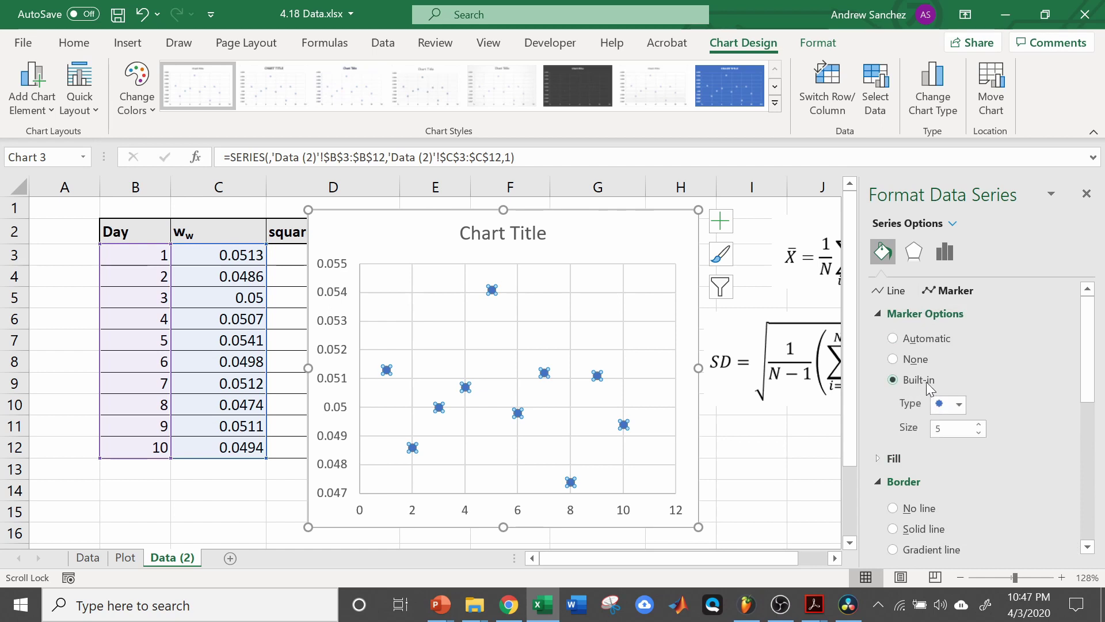
click(899, 458)
click(921, 506)
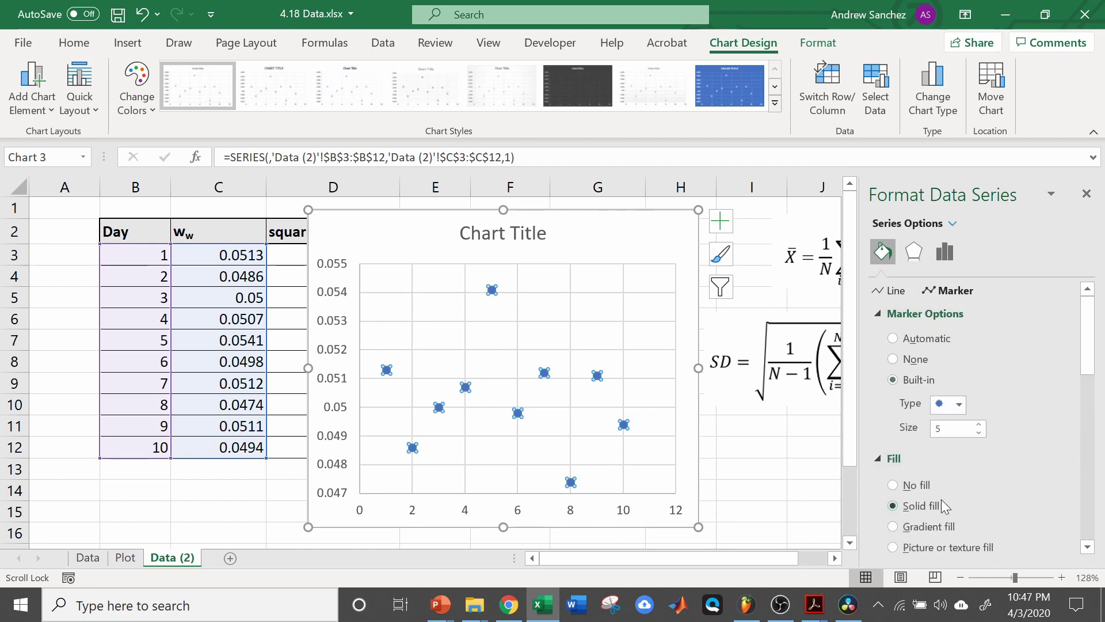
Change the border color of the scatter markers to black.
scroll(932, 464, down, 2)
click(887, 376)
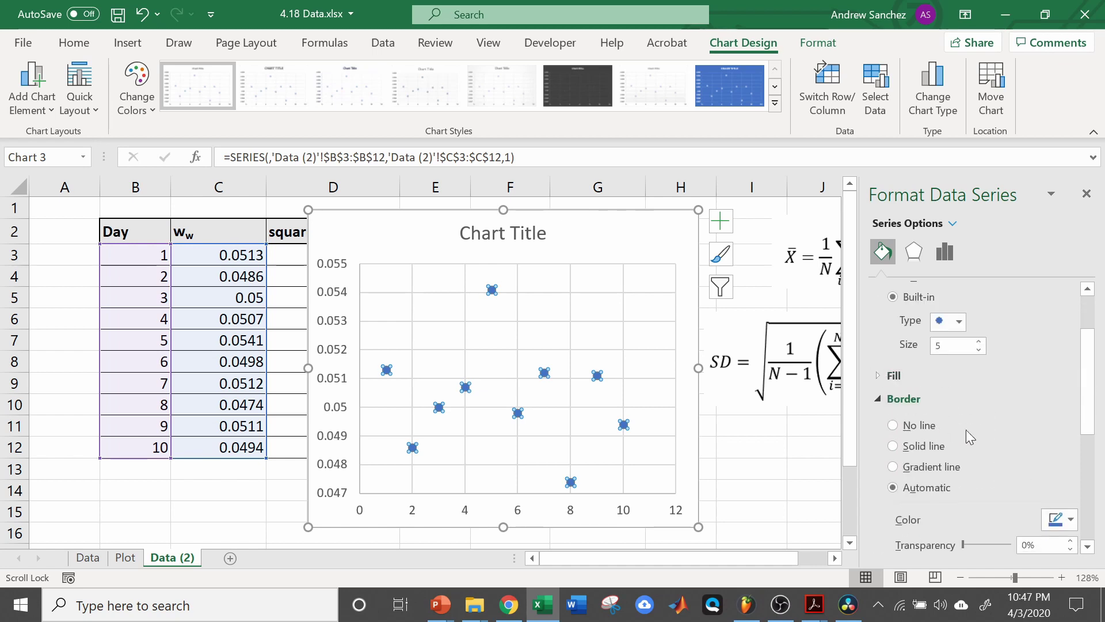
click(1065, 519)
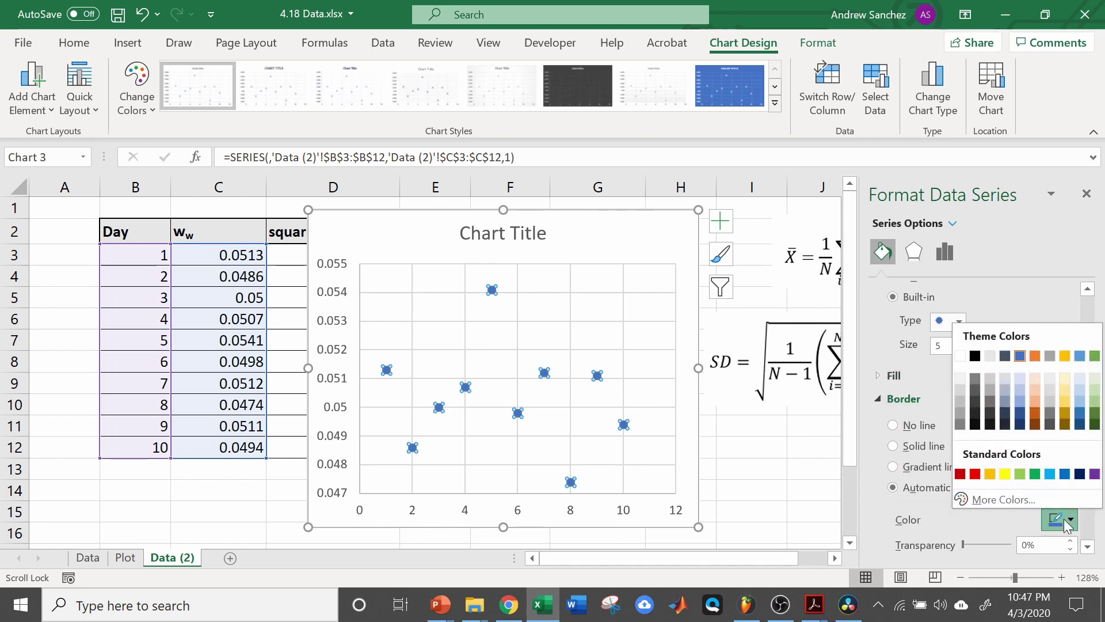
click(975, 356)
Set all chart text to black and move the chart right so the squared difference header is partly uncovered.
drag(630, 235, 629, 229)
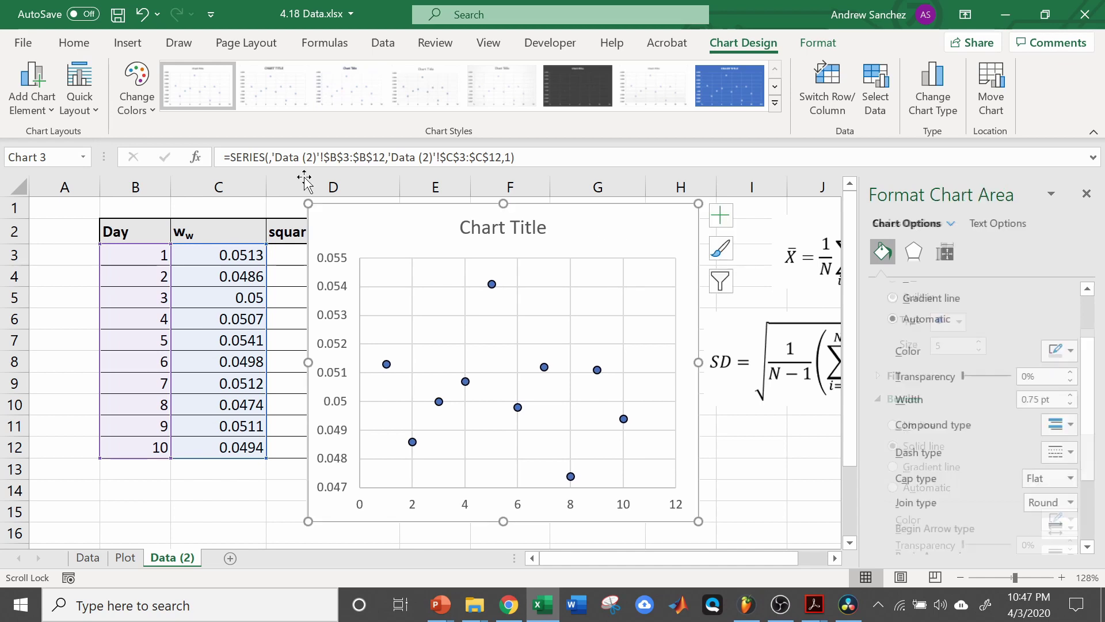
click(74, 43)
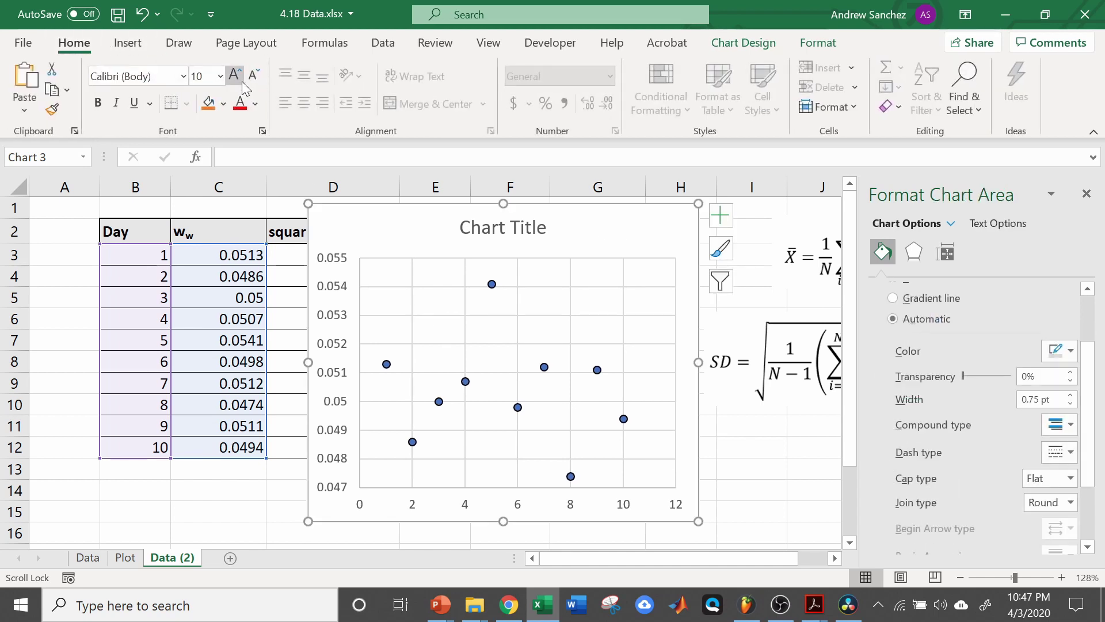
click(255, 103)
click(253, 118)
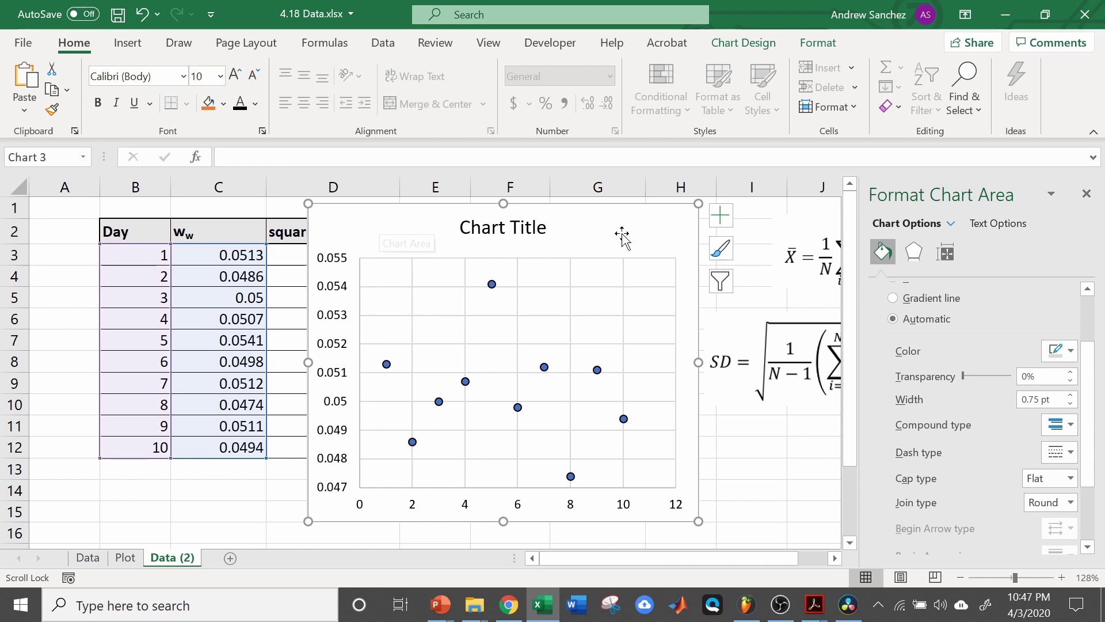
click(753, 447)
drag(609, 229, 680, 218)
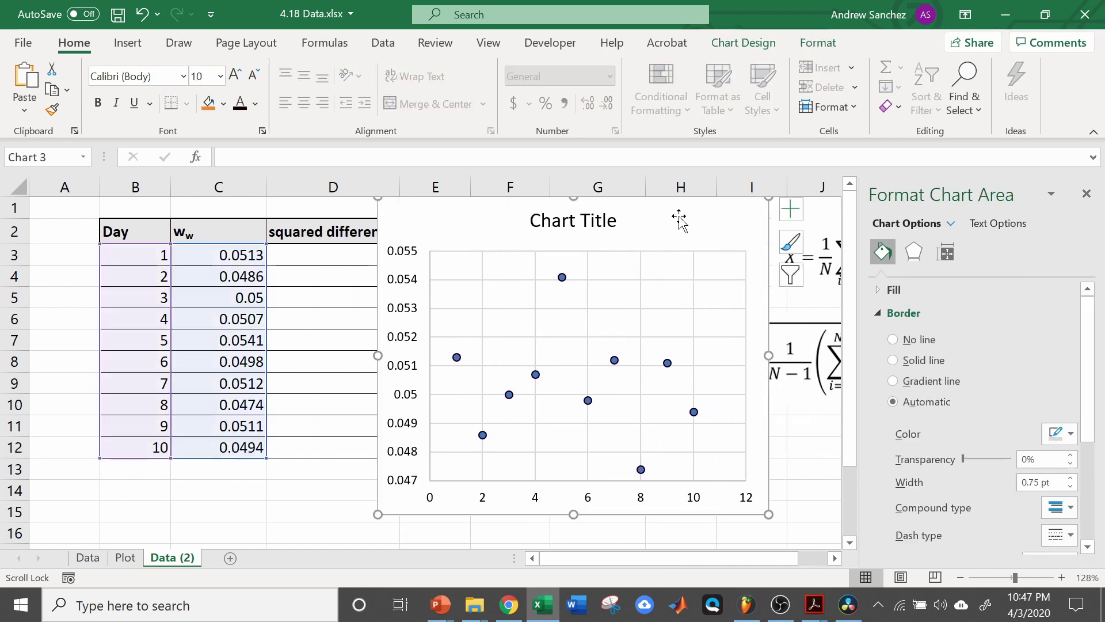
Change the chart type to the saved "data set" template.
right_click(668, 217)
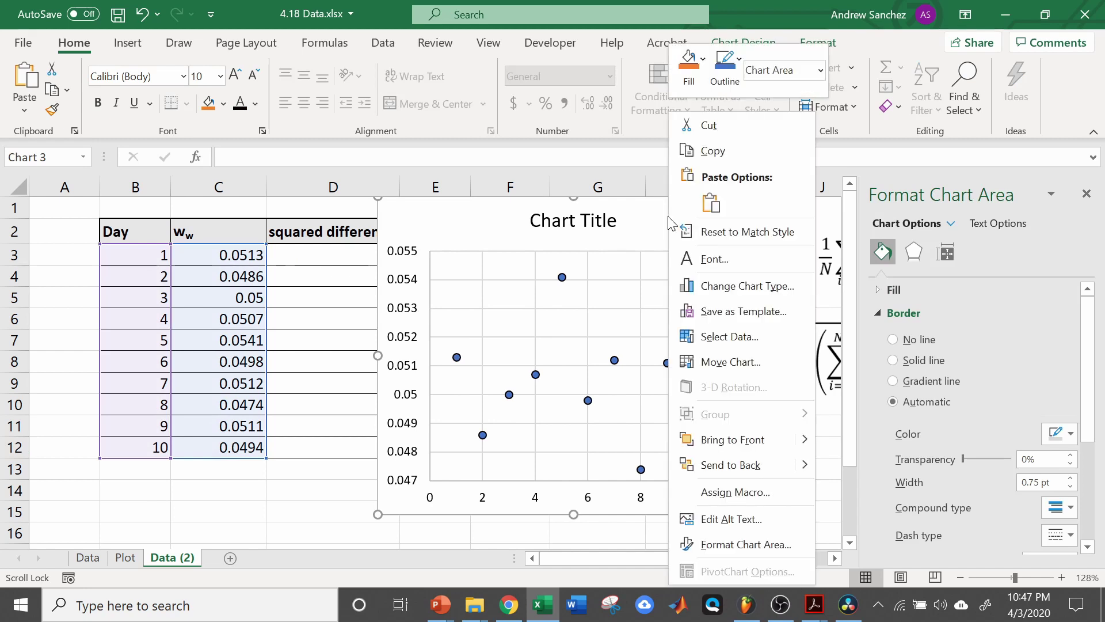
click(725, 291)
click(361, 118)
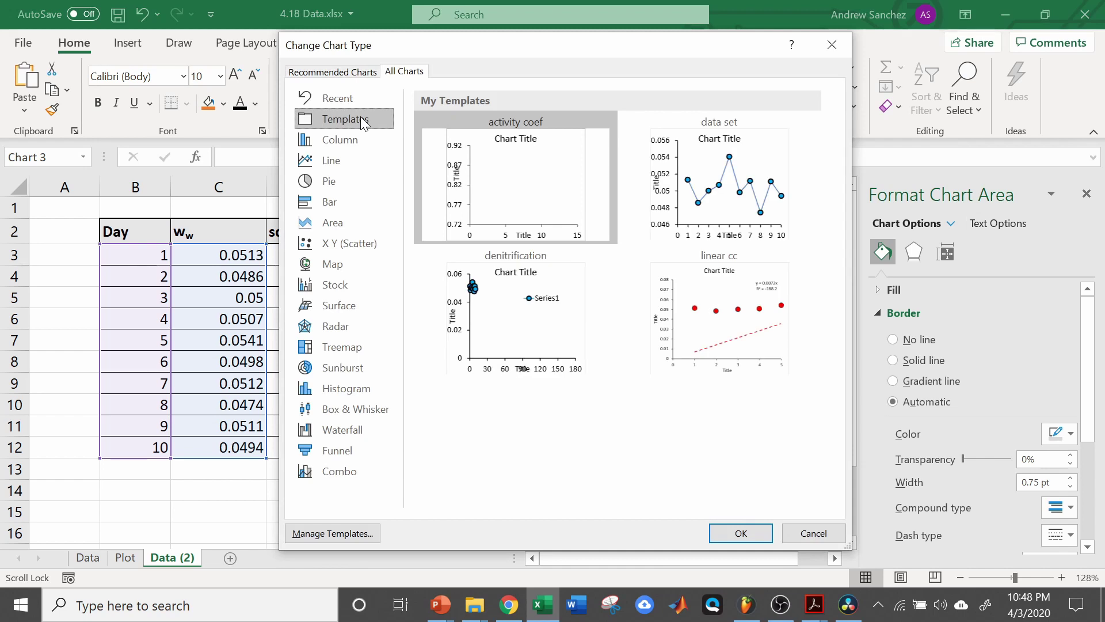
click(719, 184)
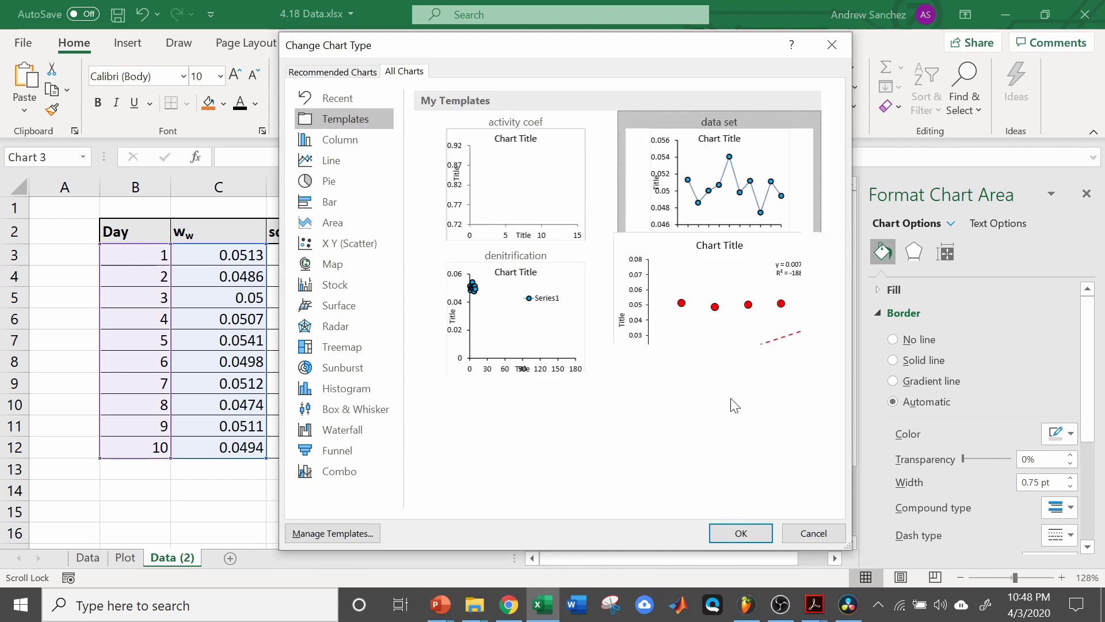
click(739, 534)
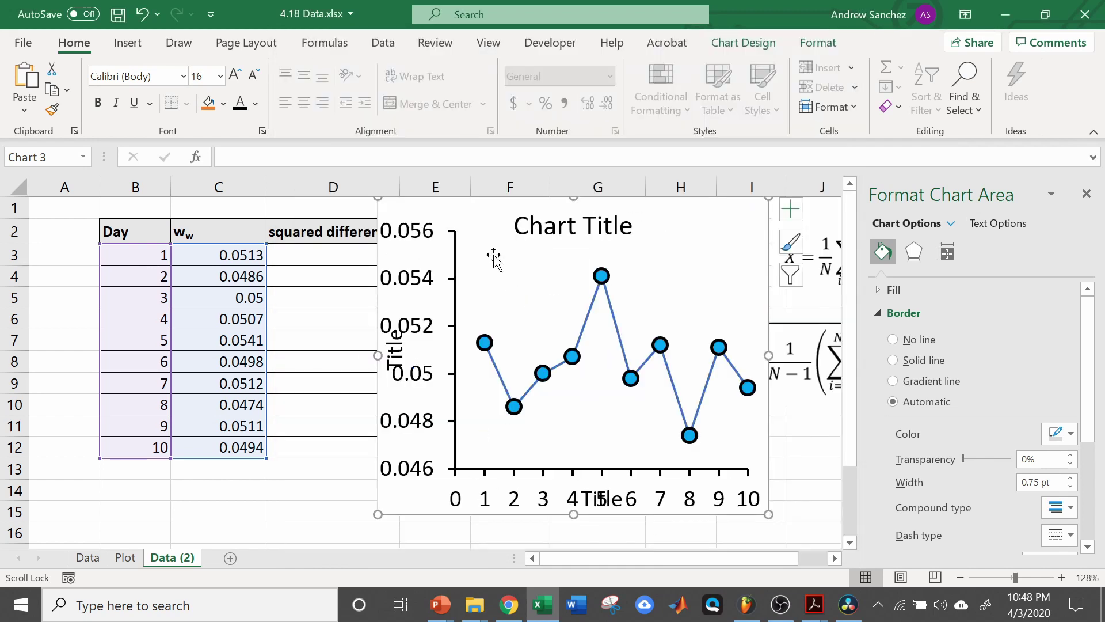
Delete the chart from the Data (2) sheet.
drag(421, 208, 438, 224)
right_click(439, 224)
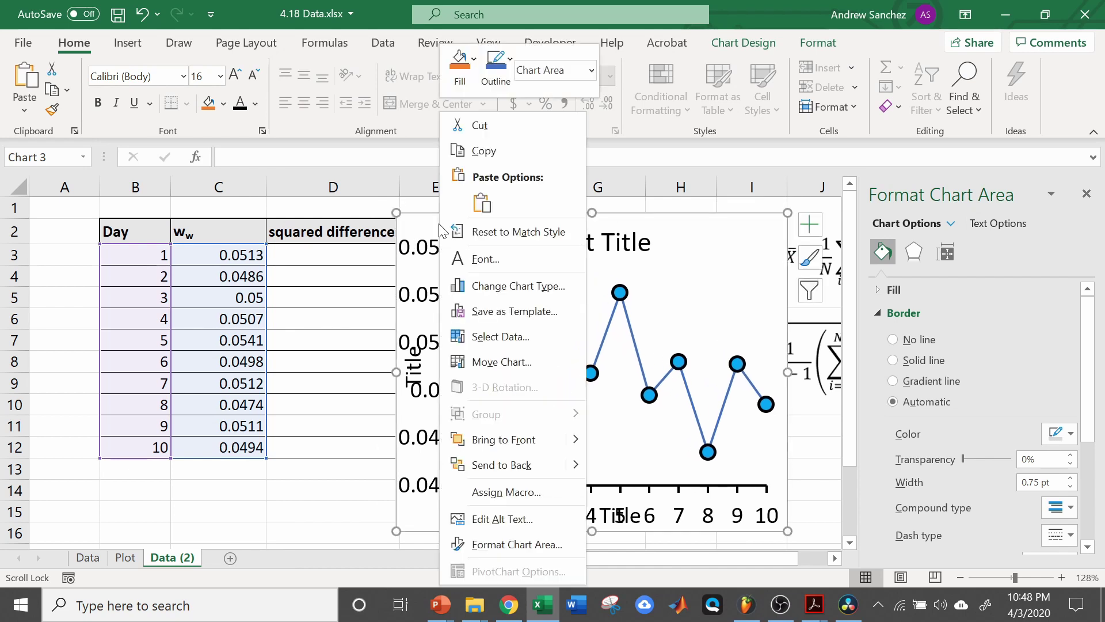
key(Escape)
key(Escape)
key(Delete)
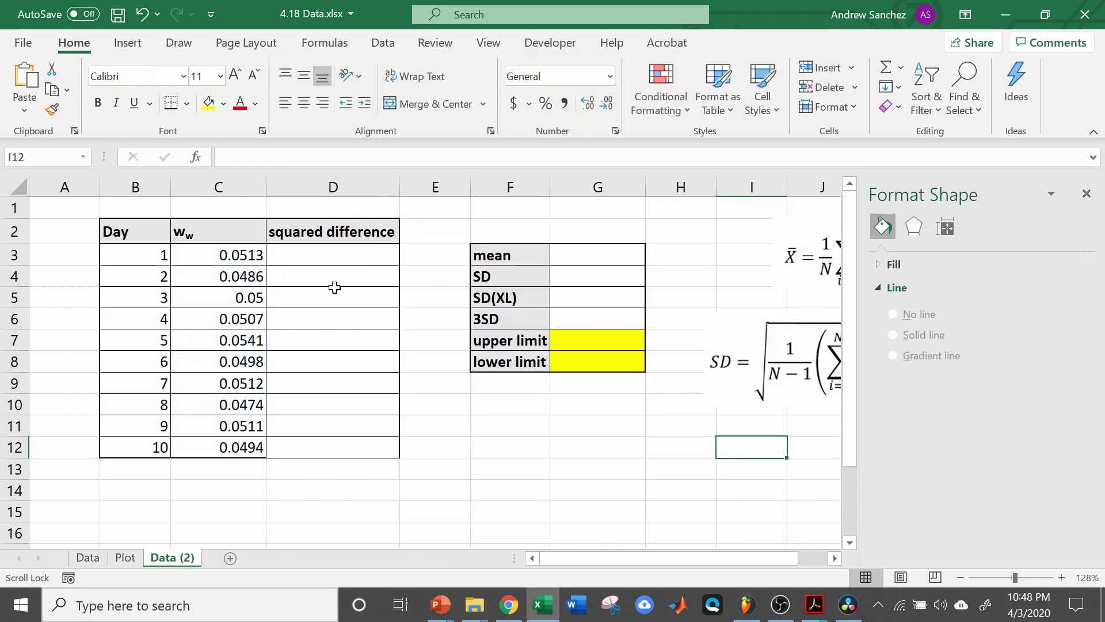
Look at the Plot sheet and the presentation slide with the evaporator problem statement, and switch back to the Excel workbook.
click(122, 560)
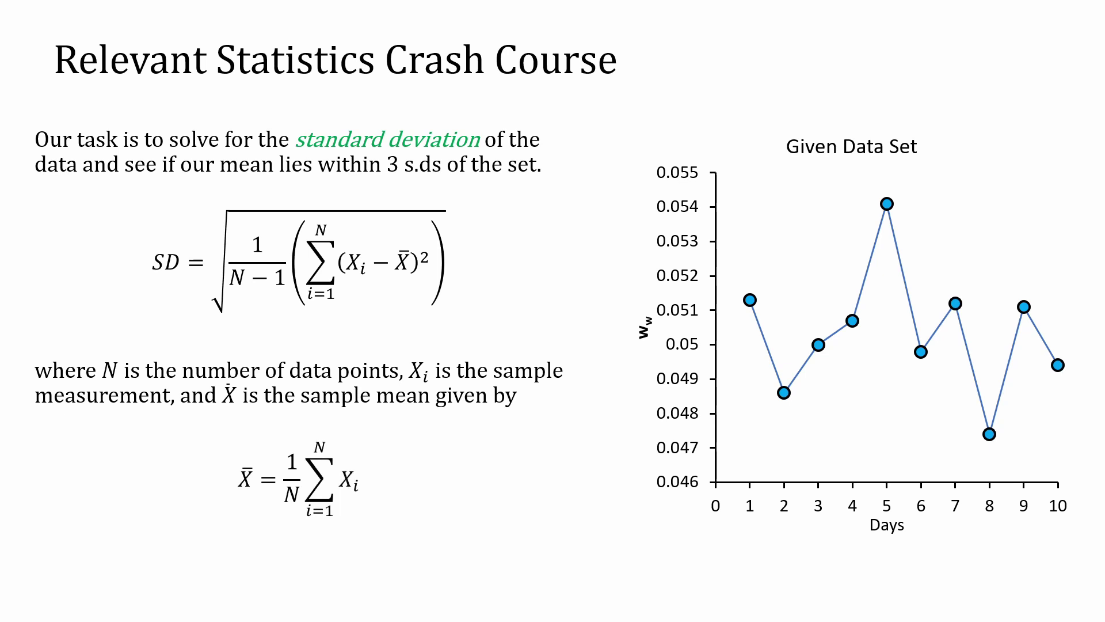
key(Right)
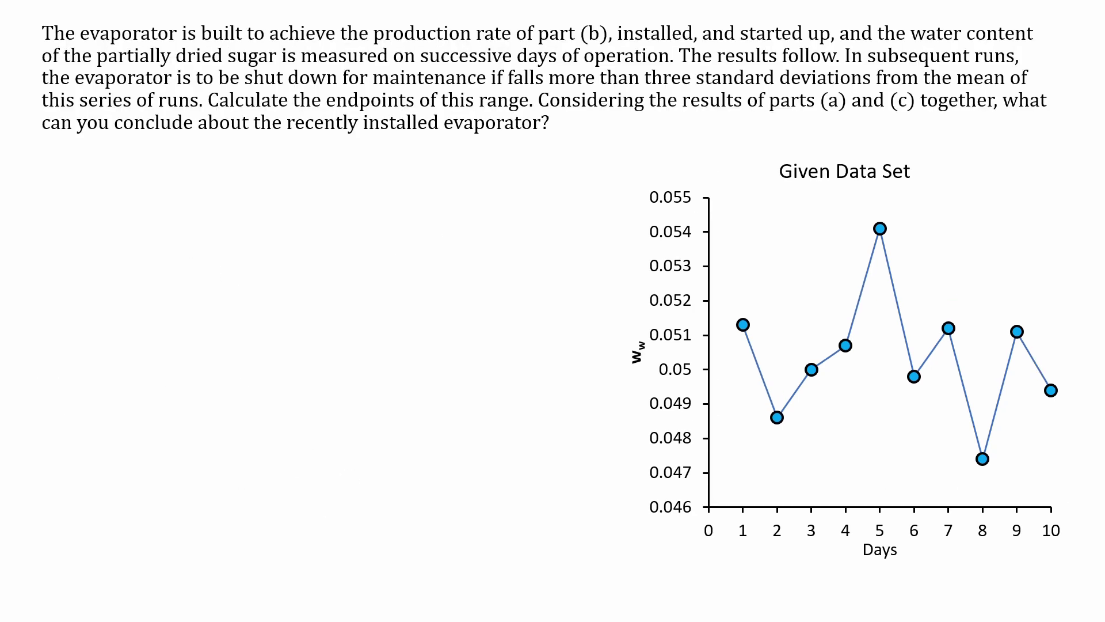
key(alt+Tab)
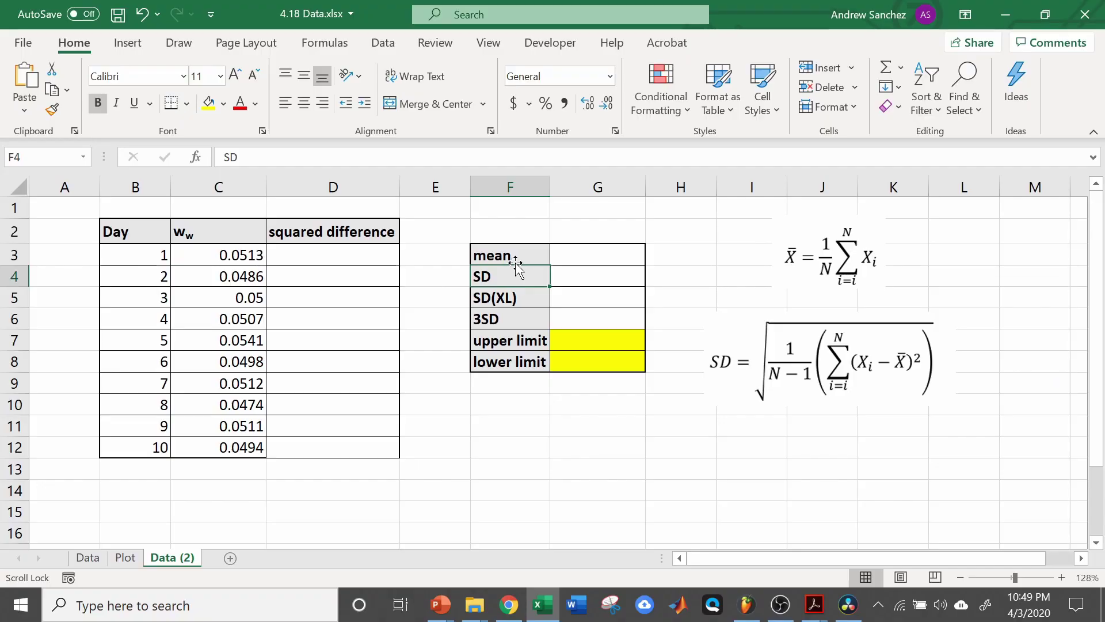
Calculate the mean of the water content values in G3 with =1/10*(sum(C3:C12)).
click(512, 255)
click(608, 265)
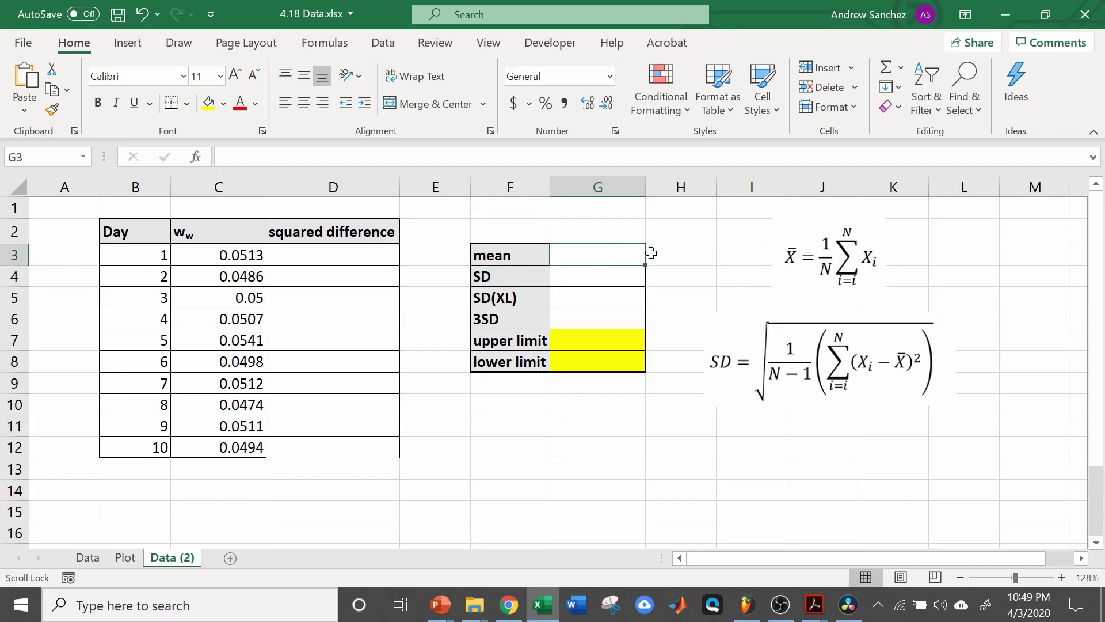
text(=)
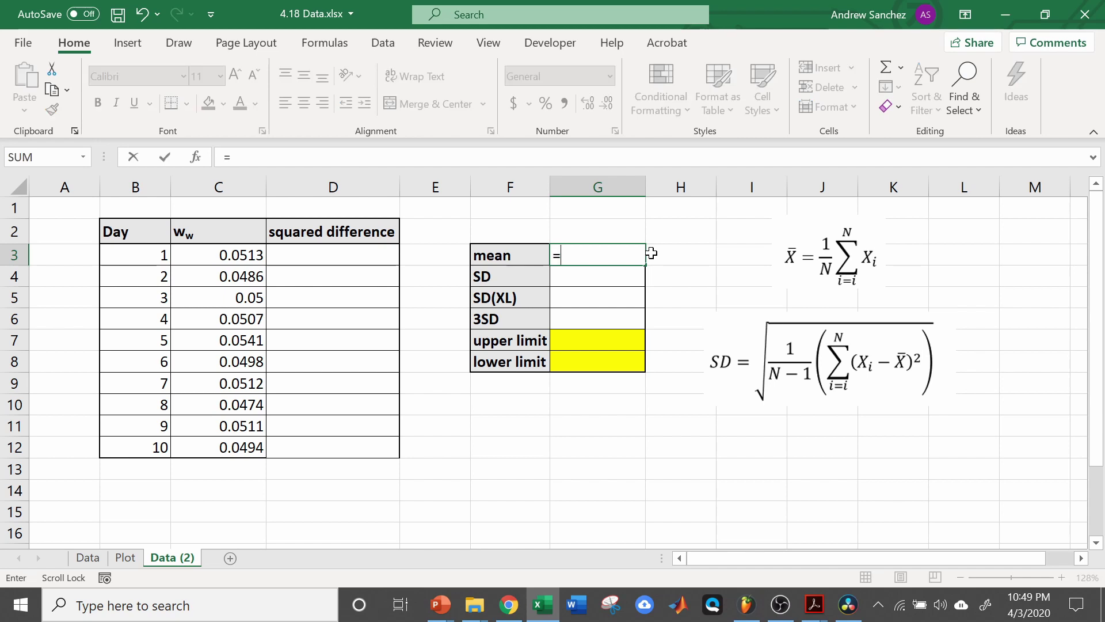
text(1/10*(sum()
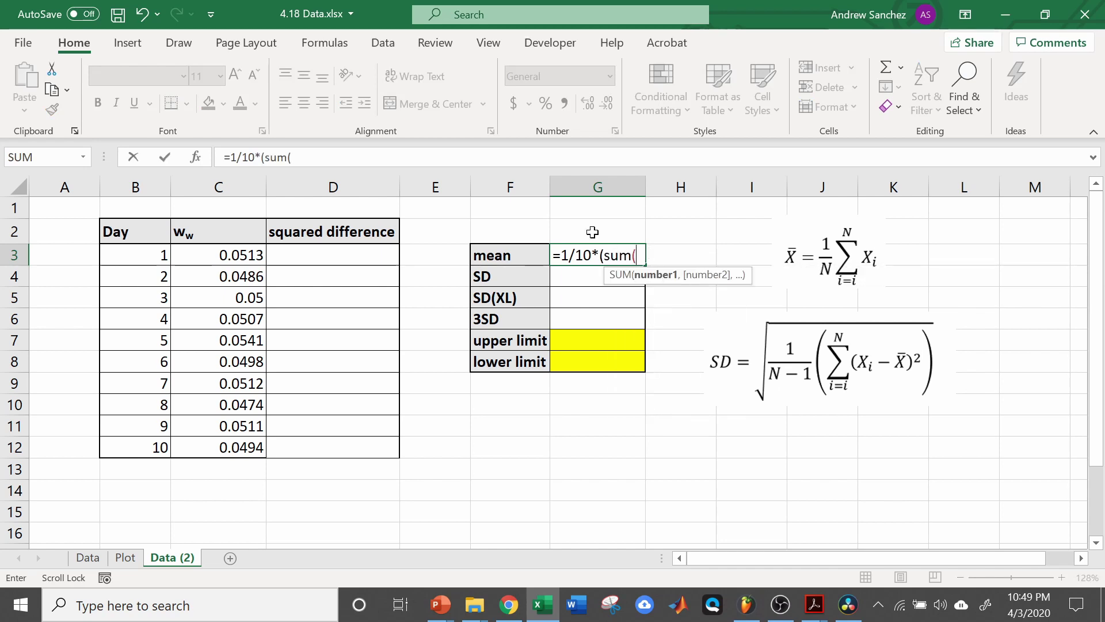
click(228, 257)
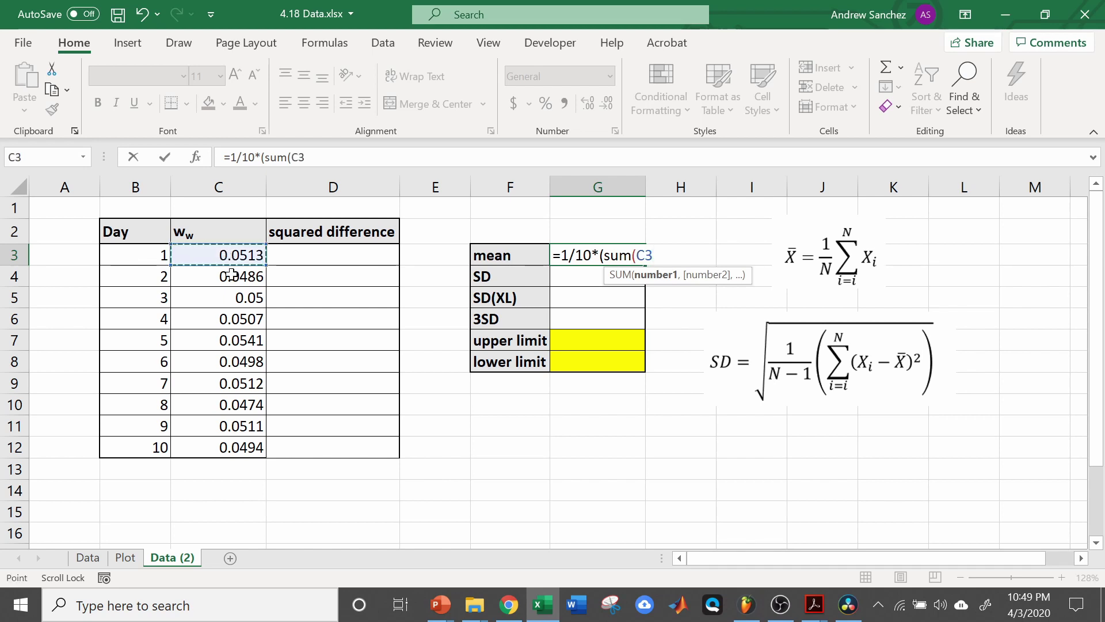
drag(237, 254, 241, 447)
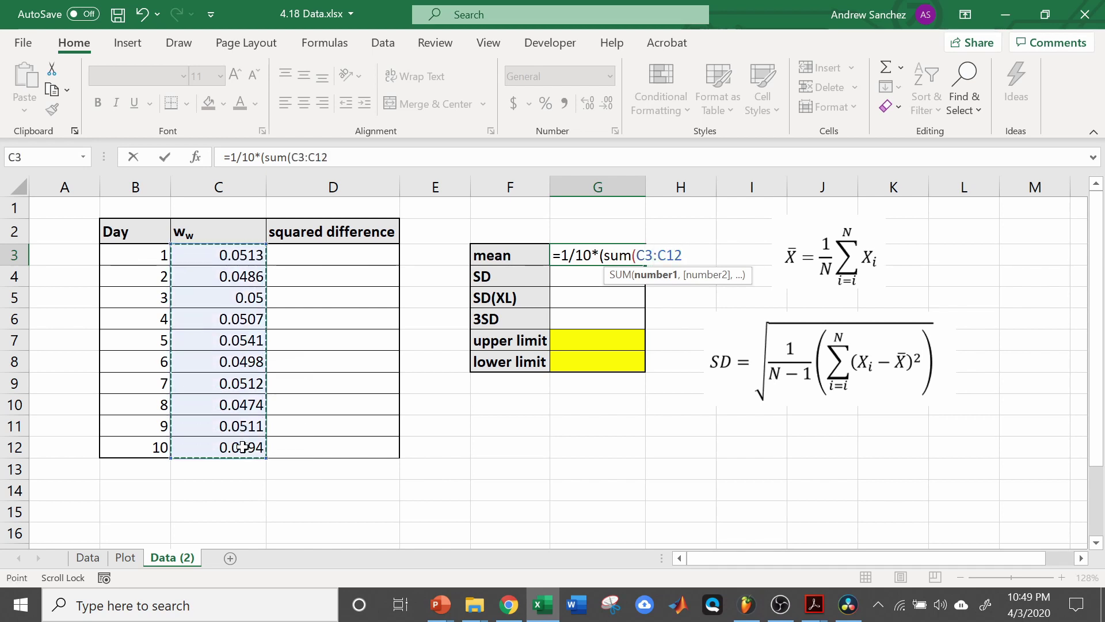
text()))
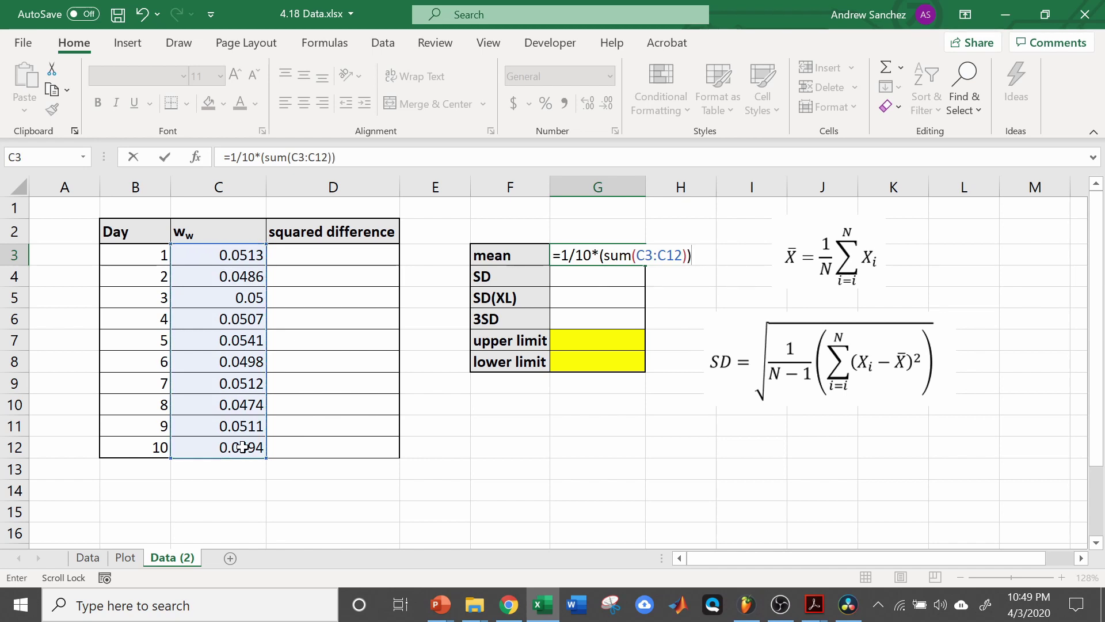
key(Return)
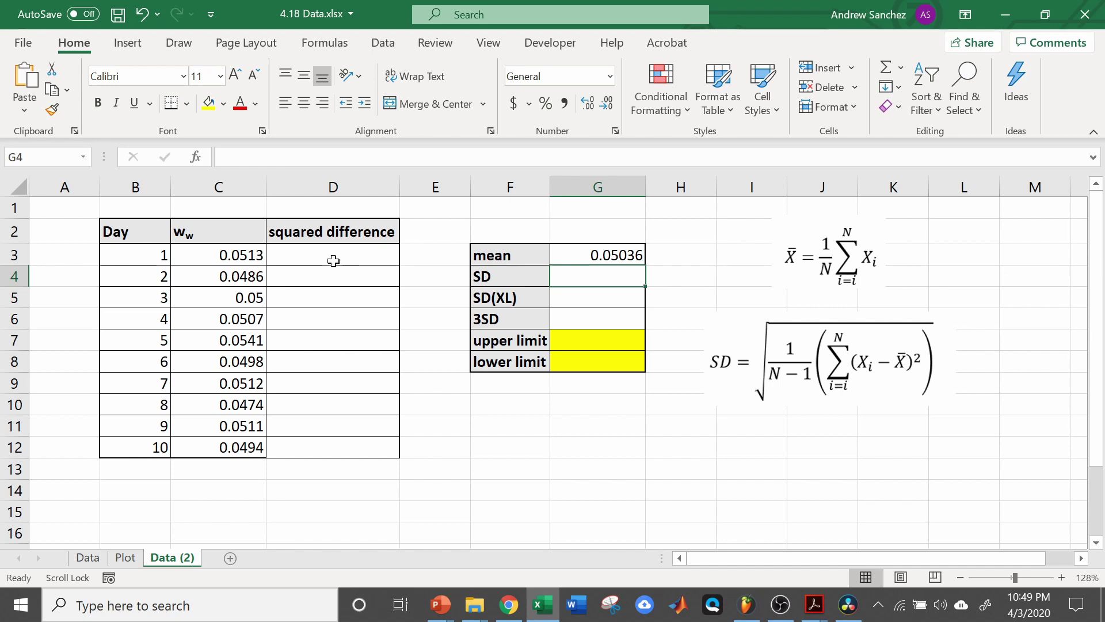
Calculate day 1's squared difference from the mean in D3 with =(C3-G3)^2.
click(333, 260)
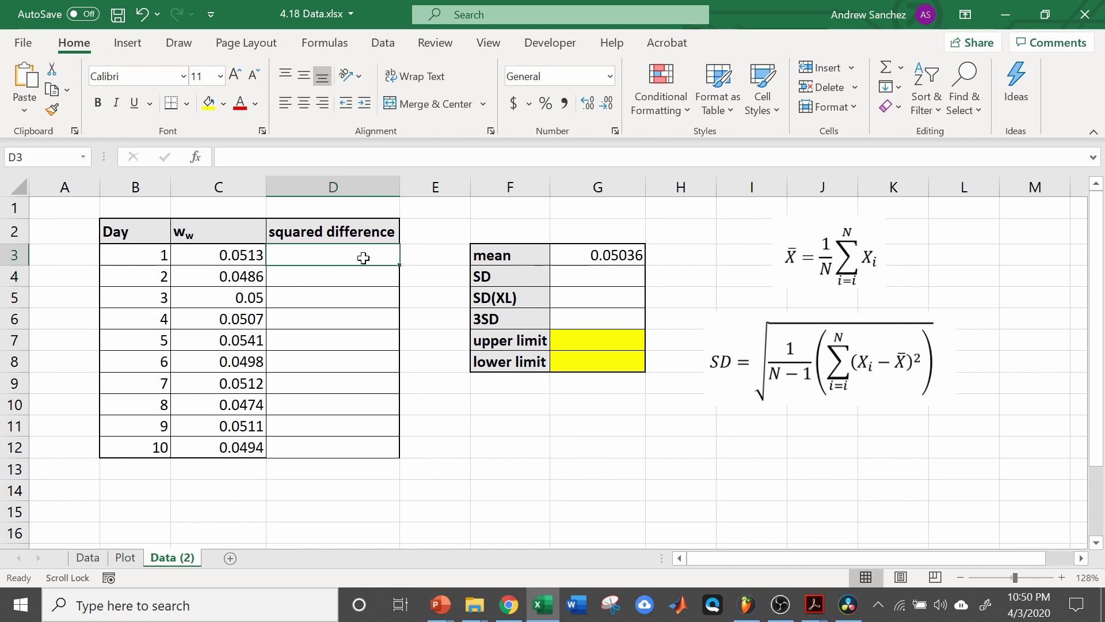
text(=()
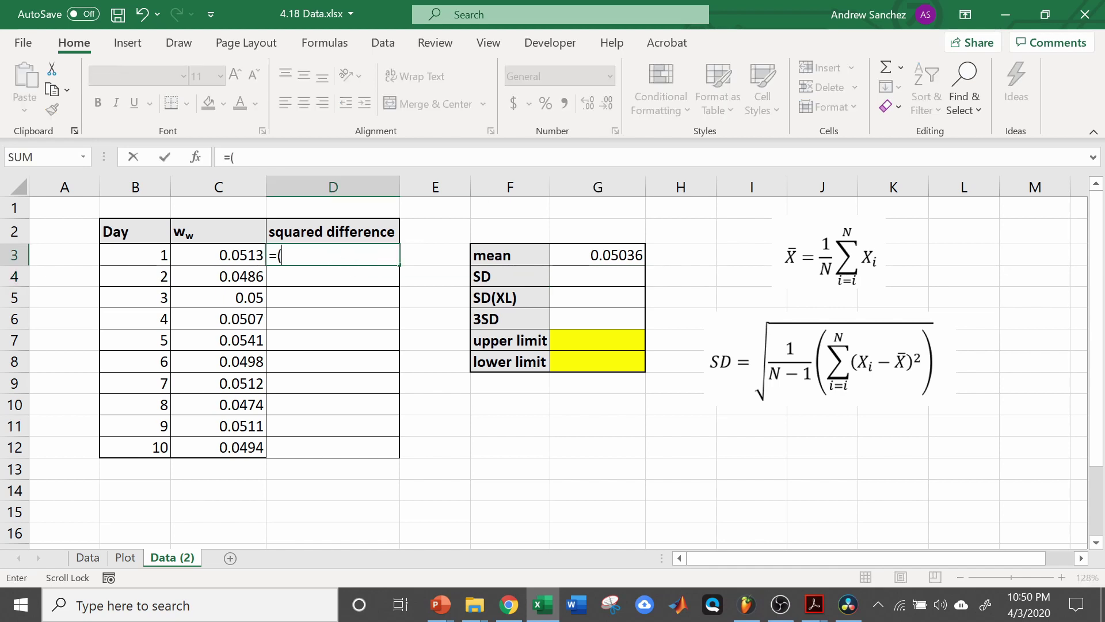
click(239, 254)
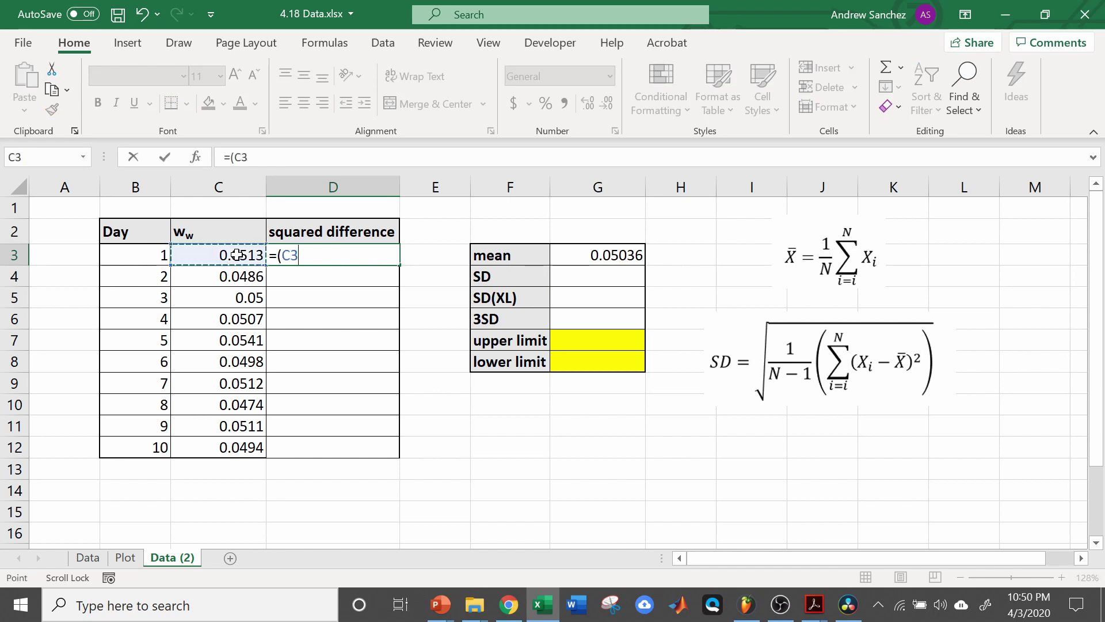
text(-)
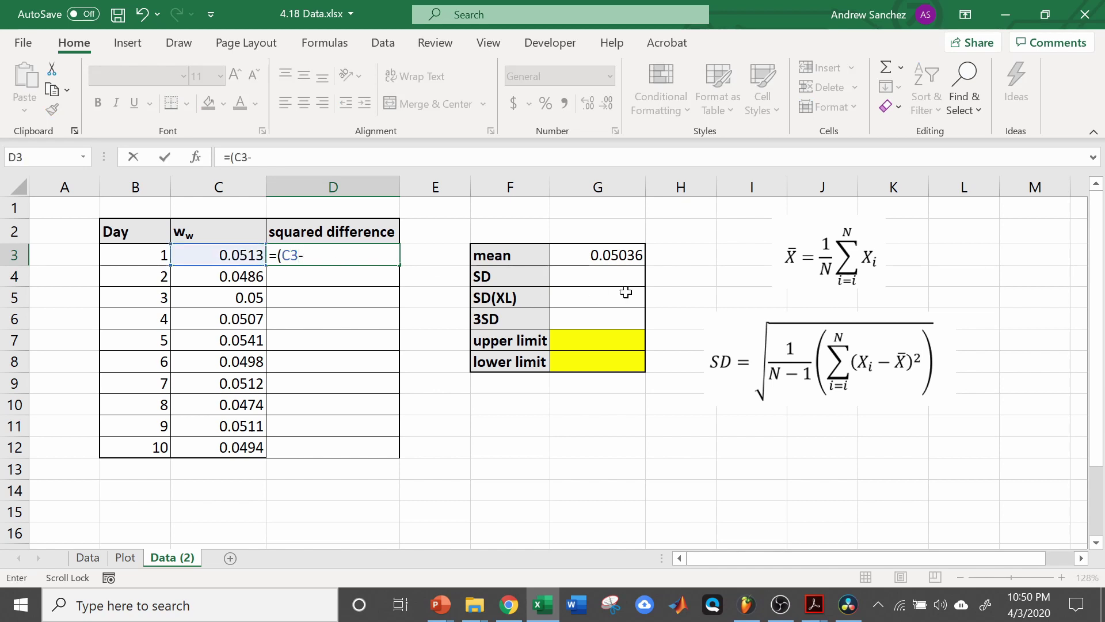
click(611, 254)
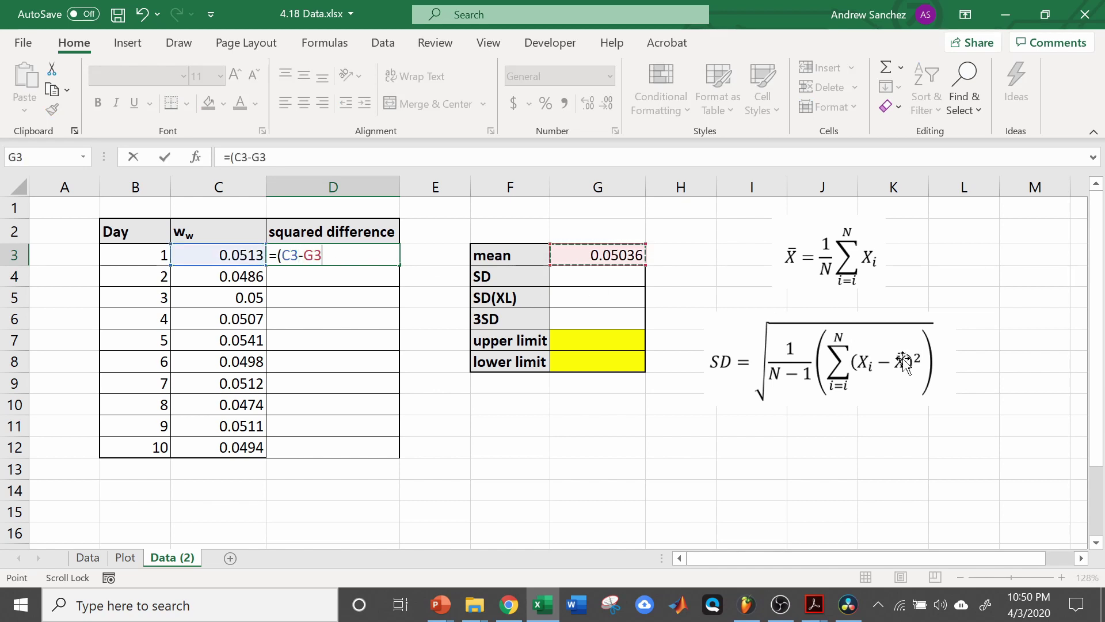
text()^2)
key(Return)
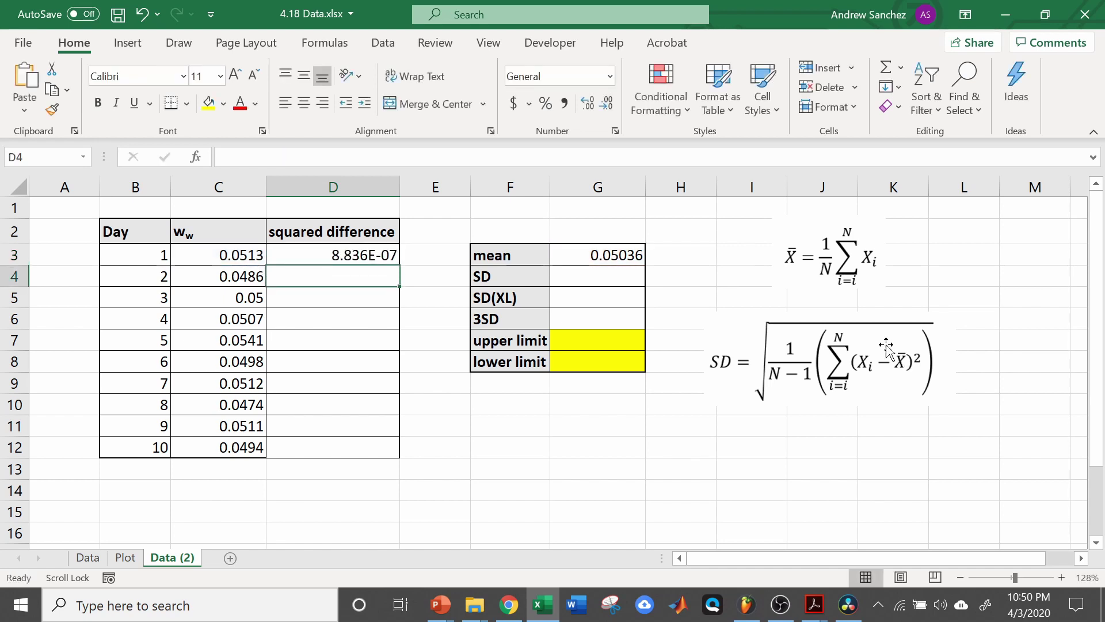
Calculate day 2's squared difference in D4 with =(C4-$G$3)^2, using an absolute reference to the mean.
text(=()
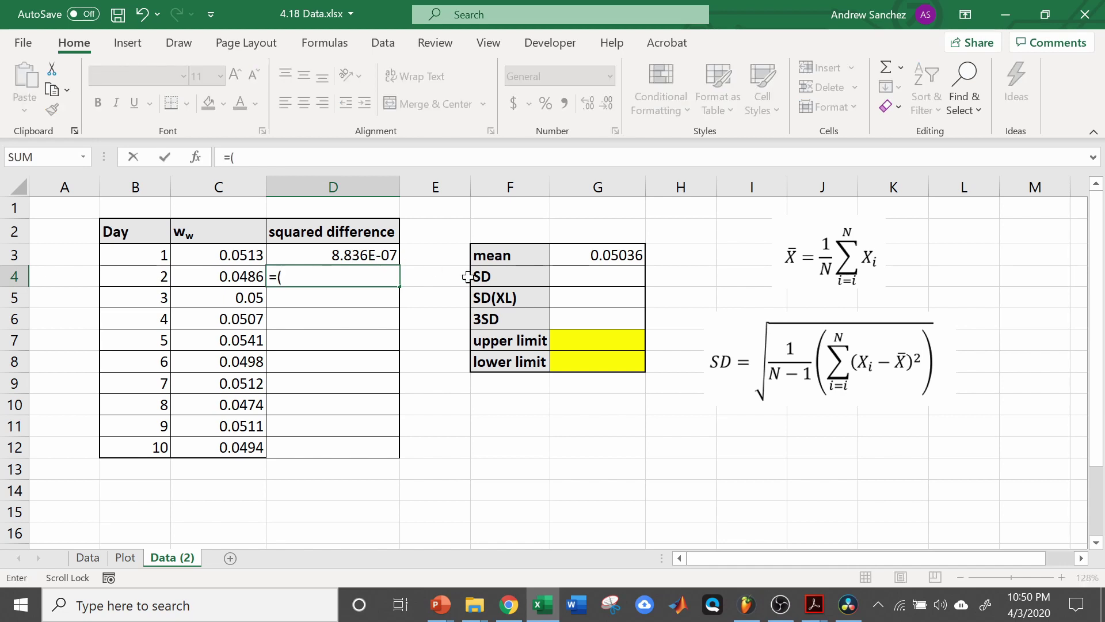
click(233, 275)
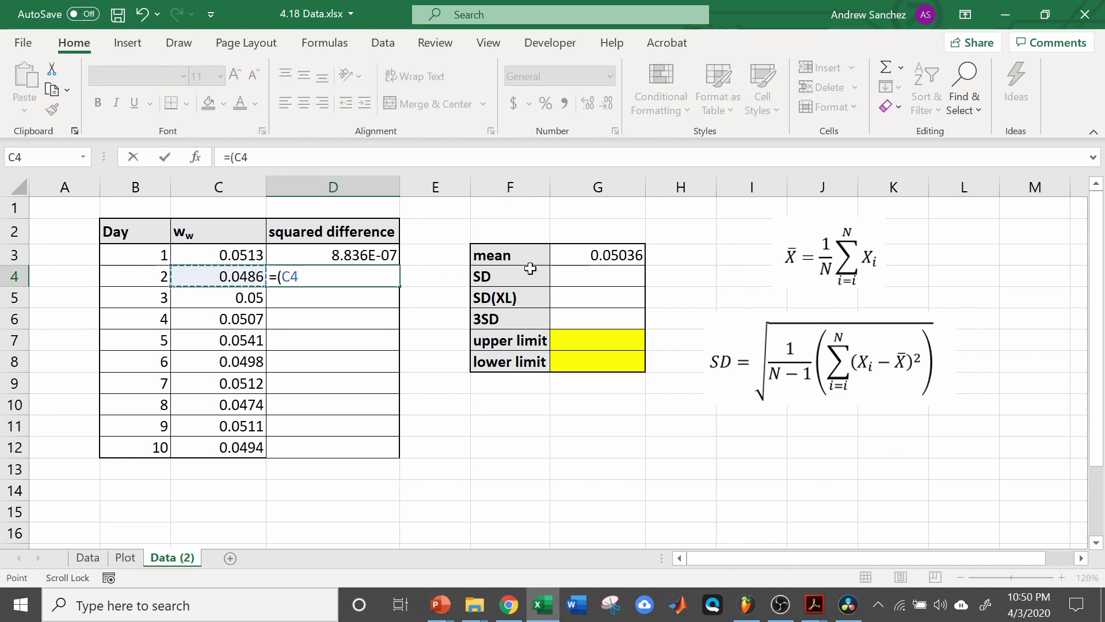
text(-)
click(583, 259)
text()^2)
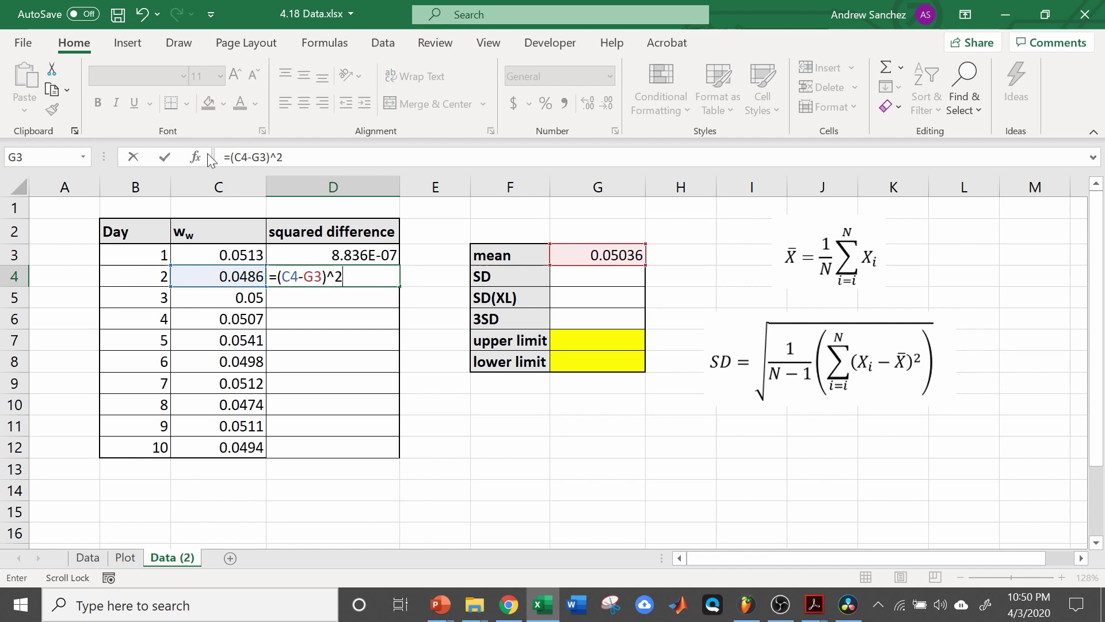
click(251, 157)
text($G)
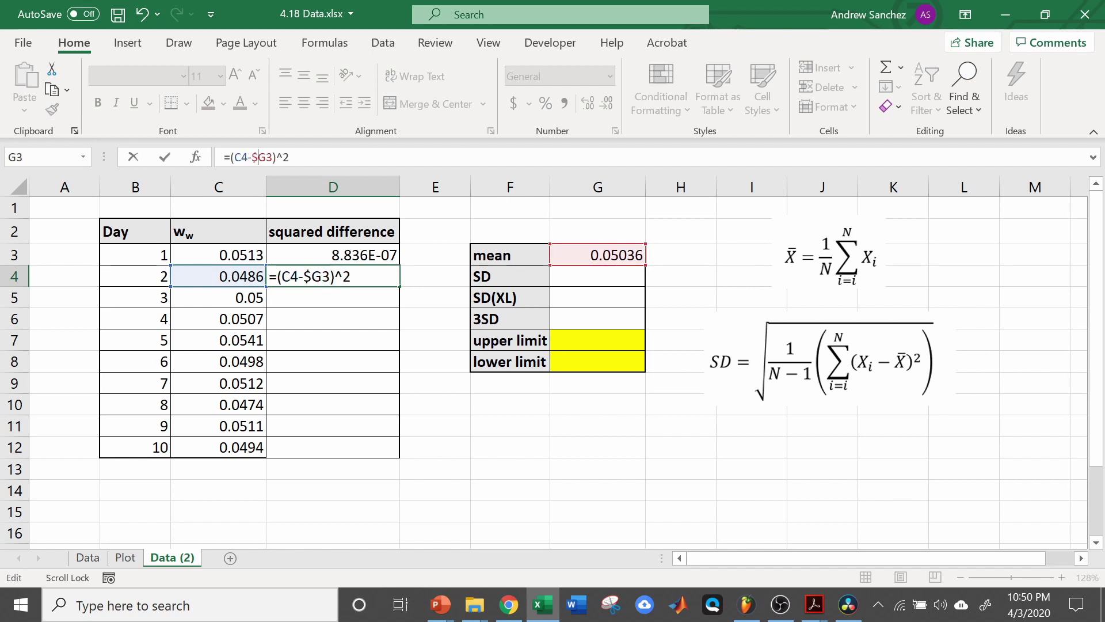
text($)
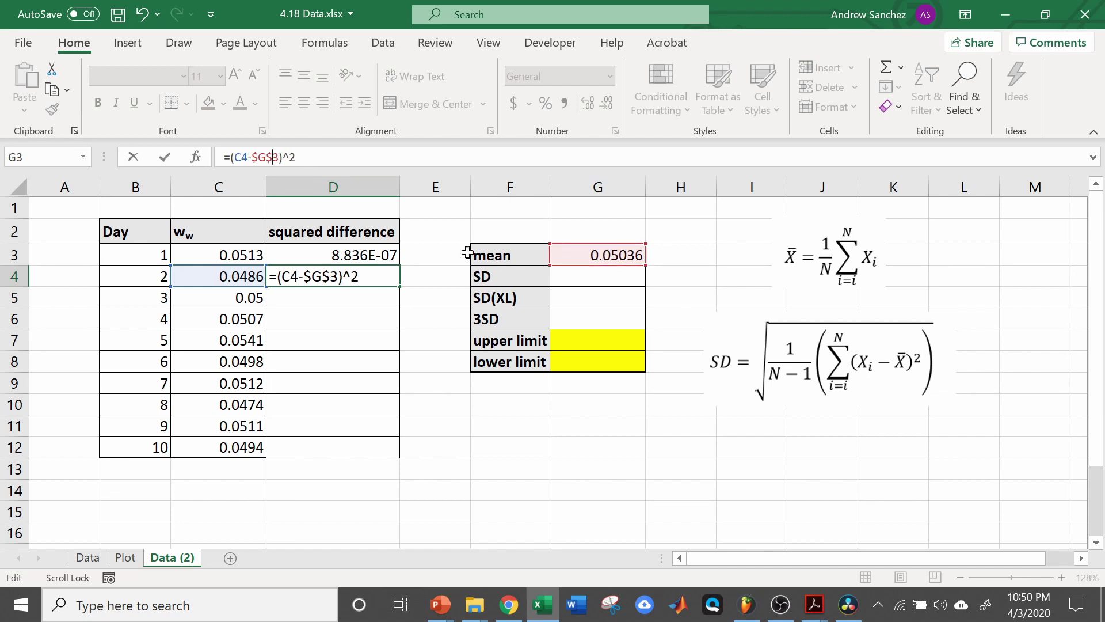
key(Return)
Fill the squared difference formula from D4 down through day 10 in D12.
key(Up)
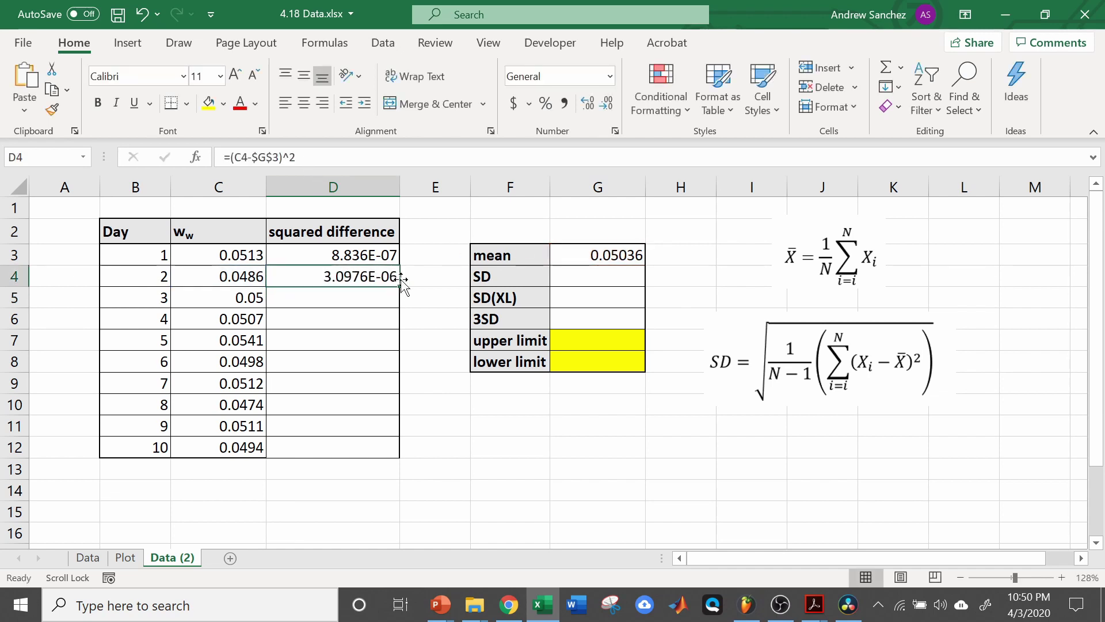
double_click(400, 287)
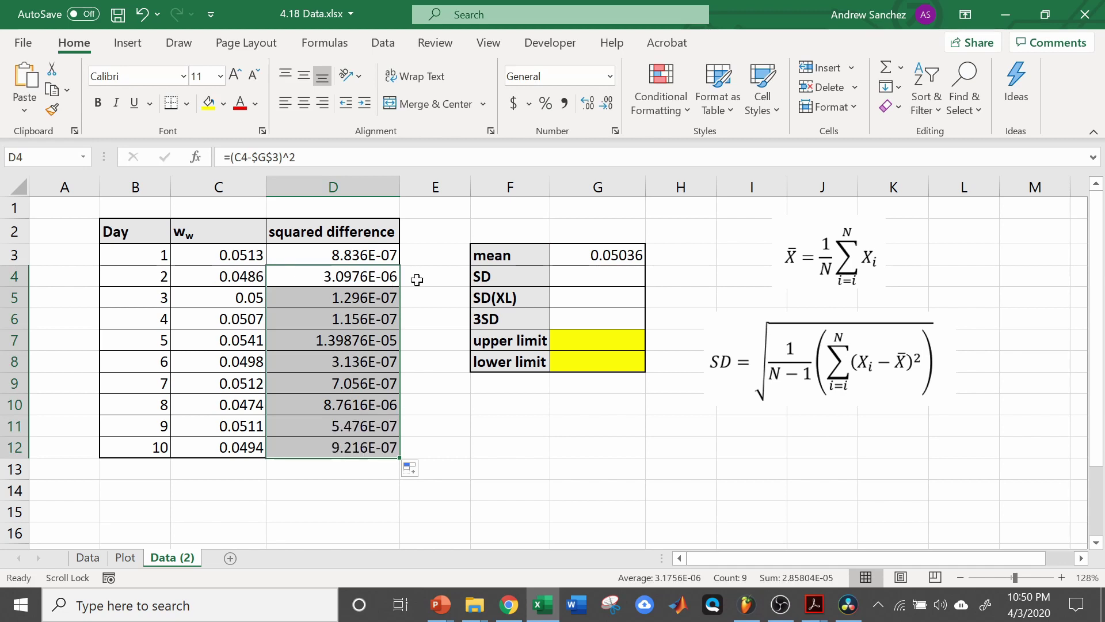
click(418, 277)
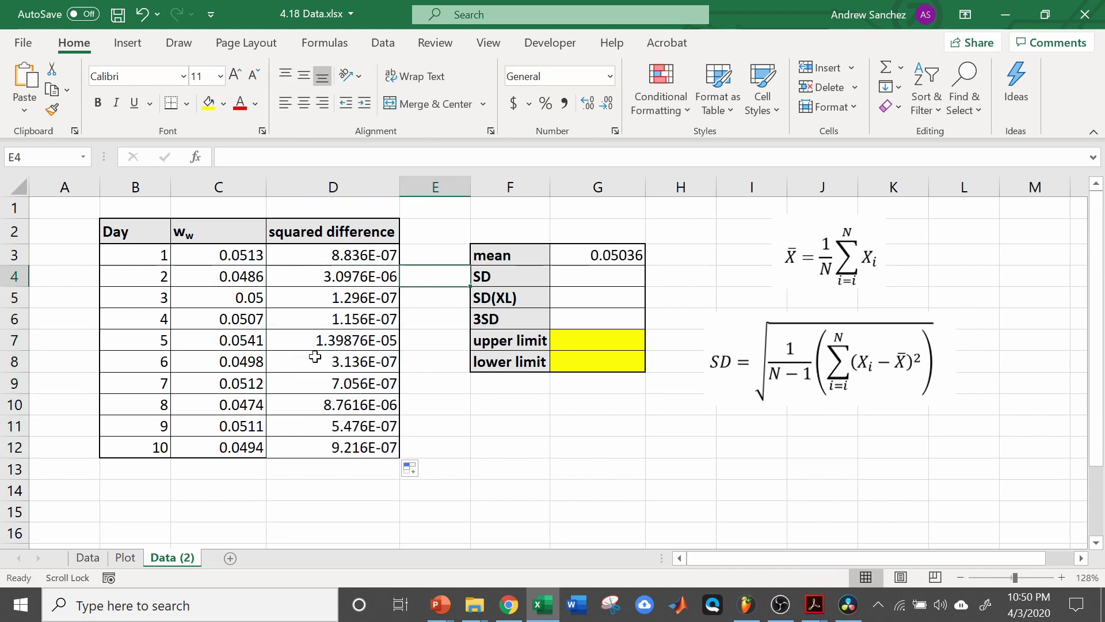
Calculate the standard deviation in G4 with =sqrt(1/9*sum(D3:D12)).
click(608, 268)
key(Down)
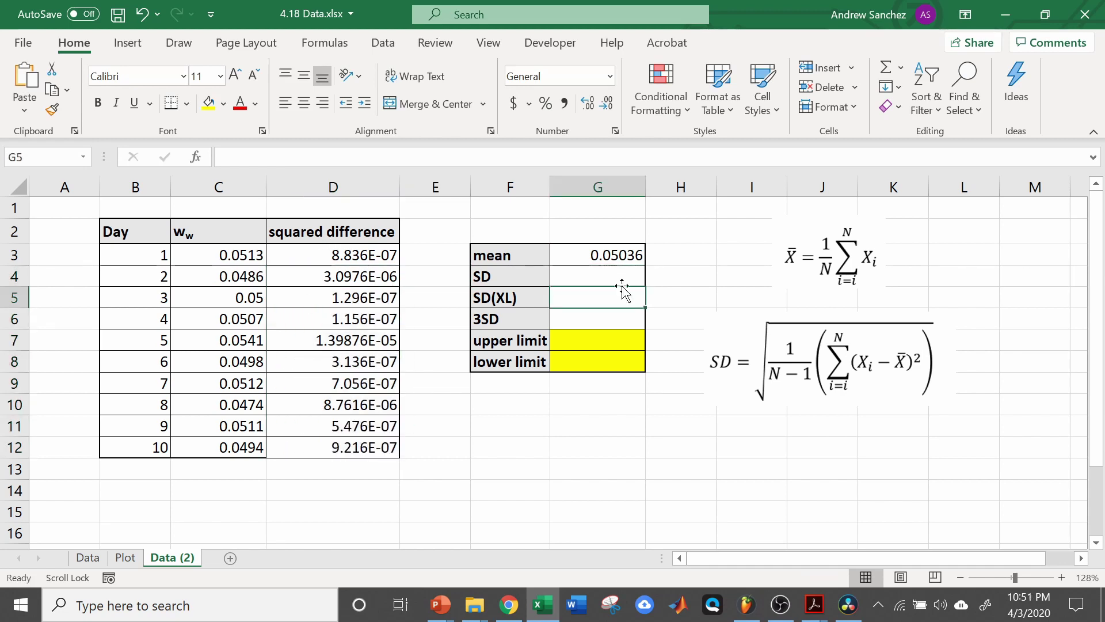
click(600, 276)
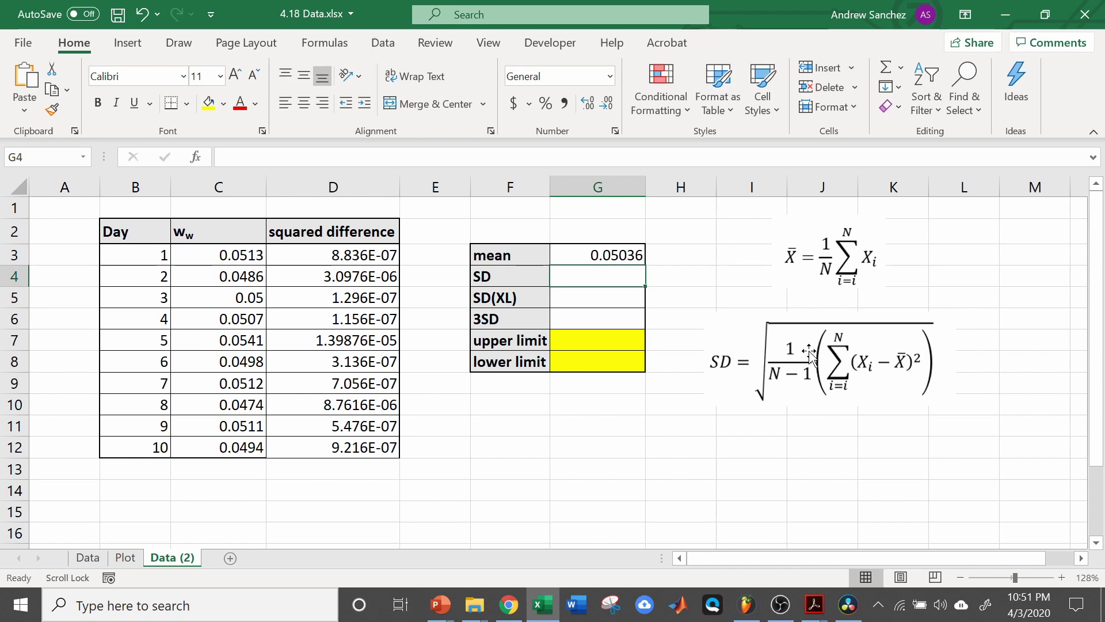
text(=)
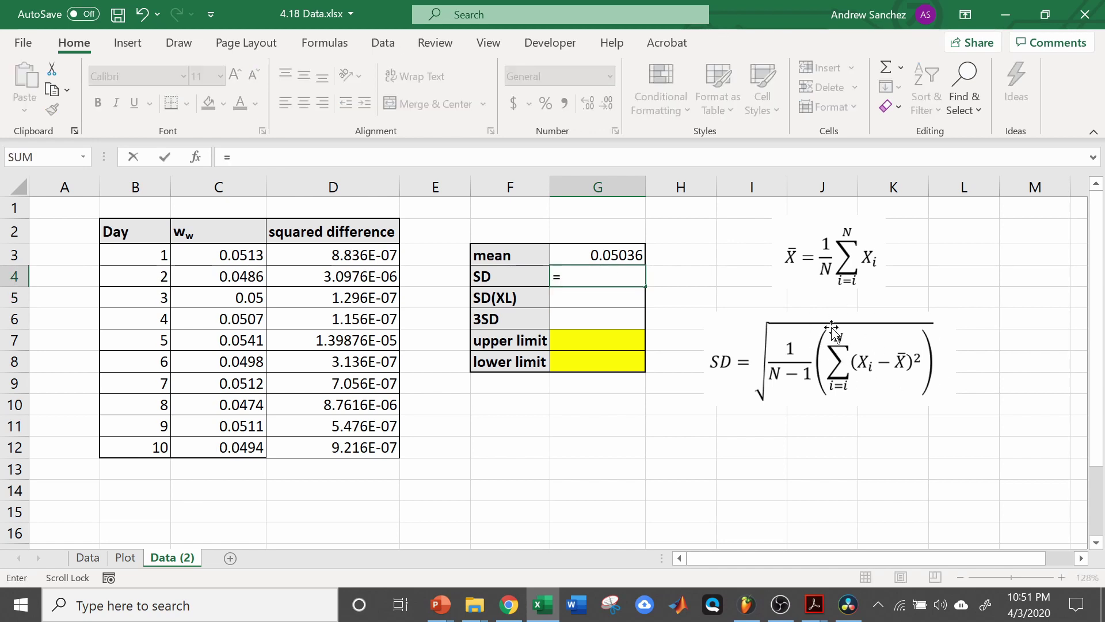
text(sqrt()
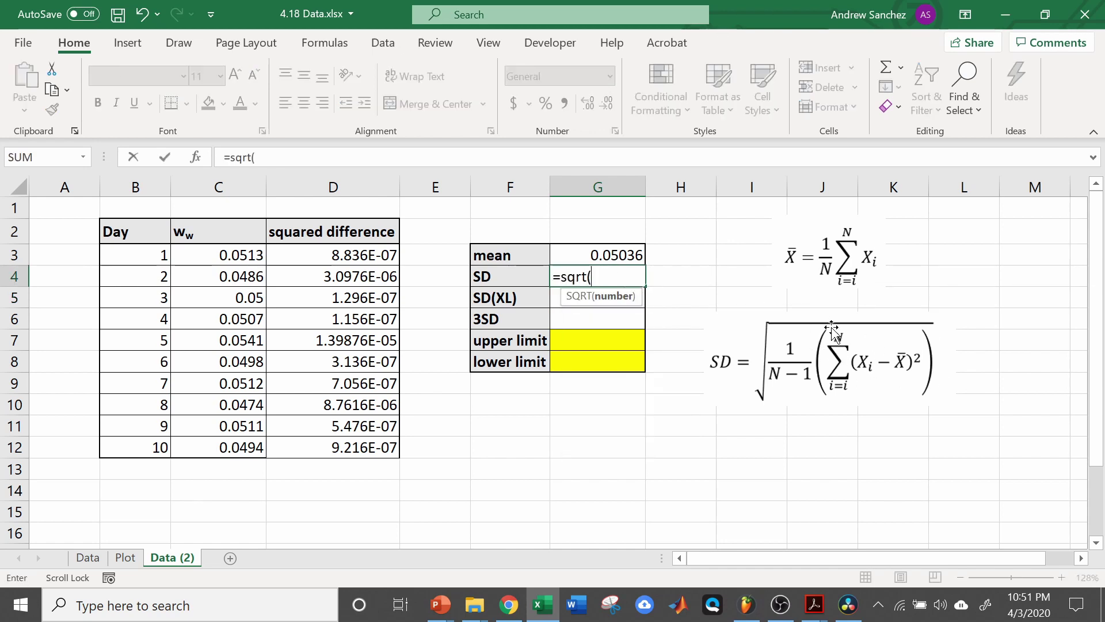
text(1/9*sum()
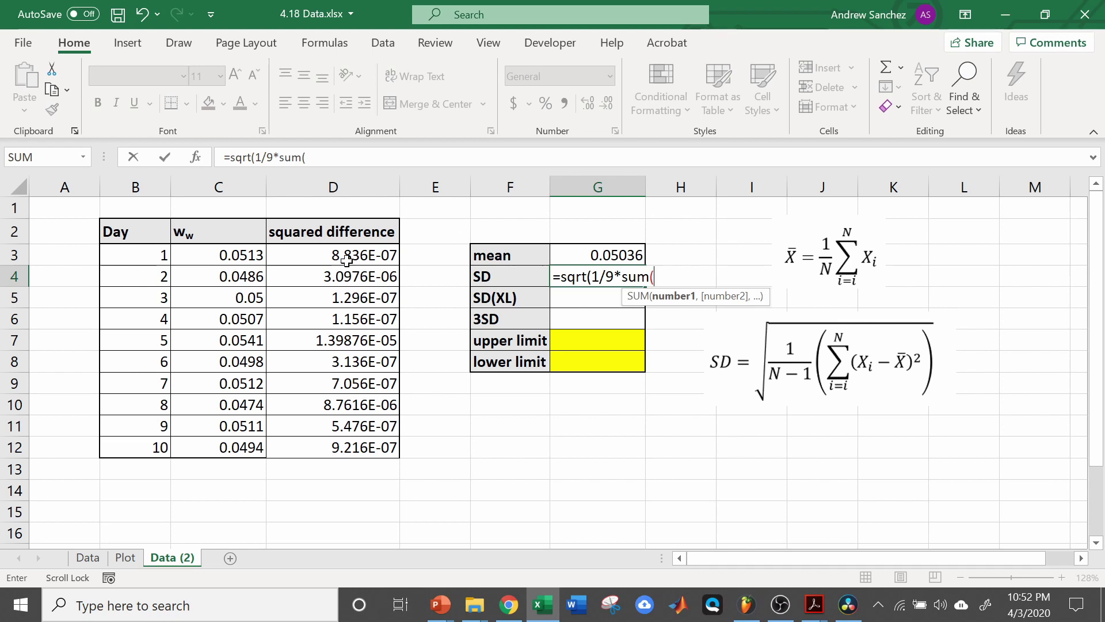
drag(346, 260, 348, 443)
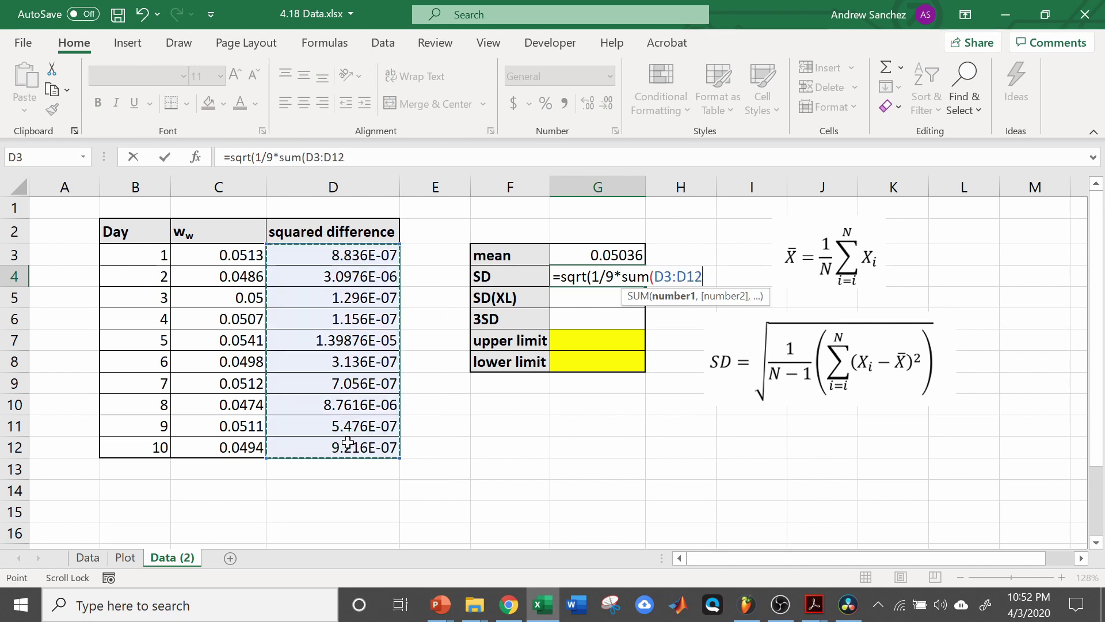
text()))
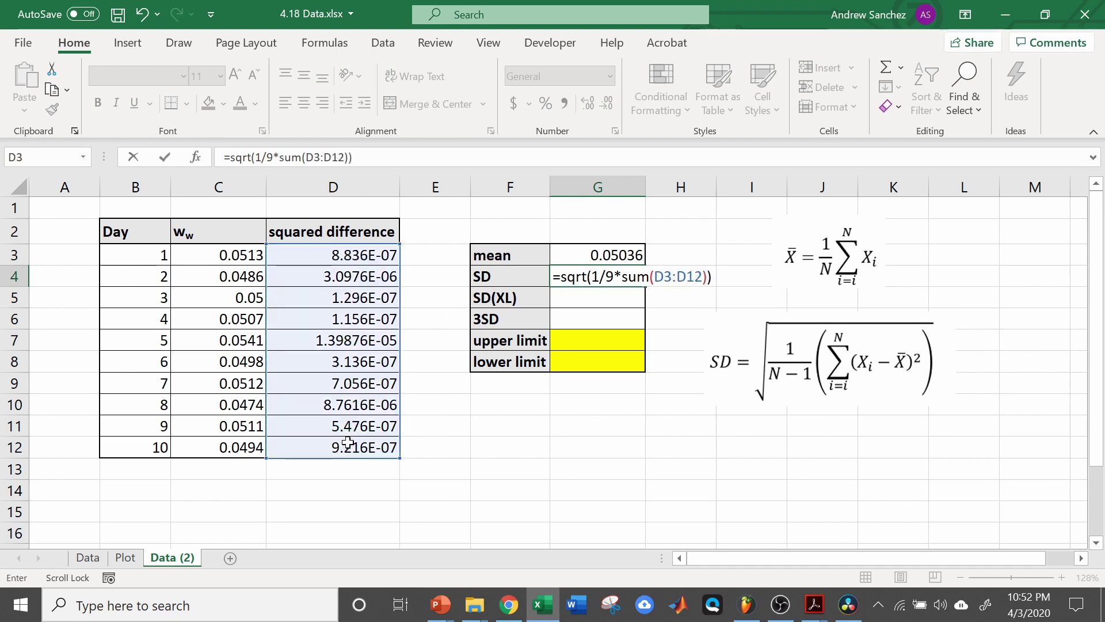
key(Return)
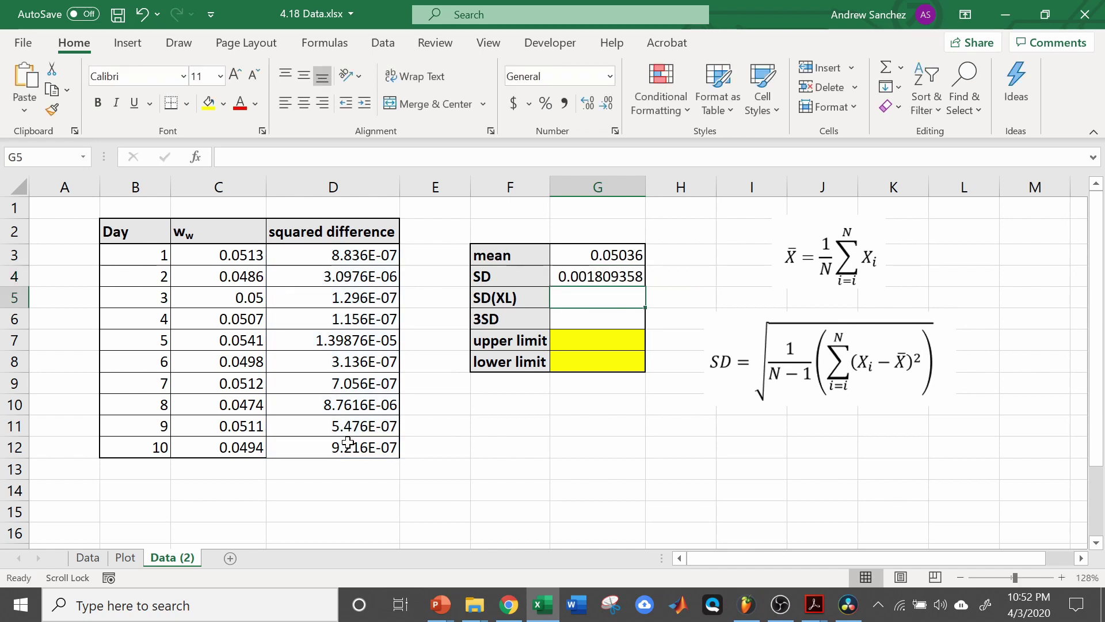
Calculate the SD(XL) value in G5 with =stdev.s(C3:C12) over the water content data.
text(=)
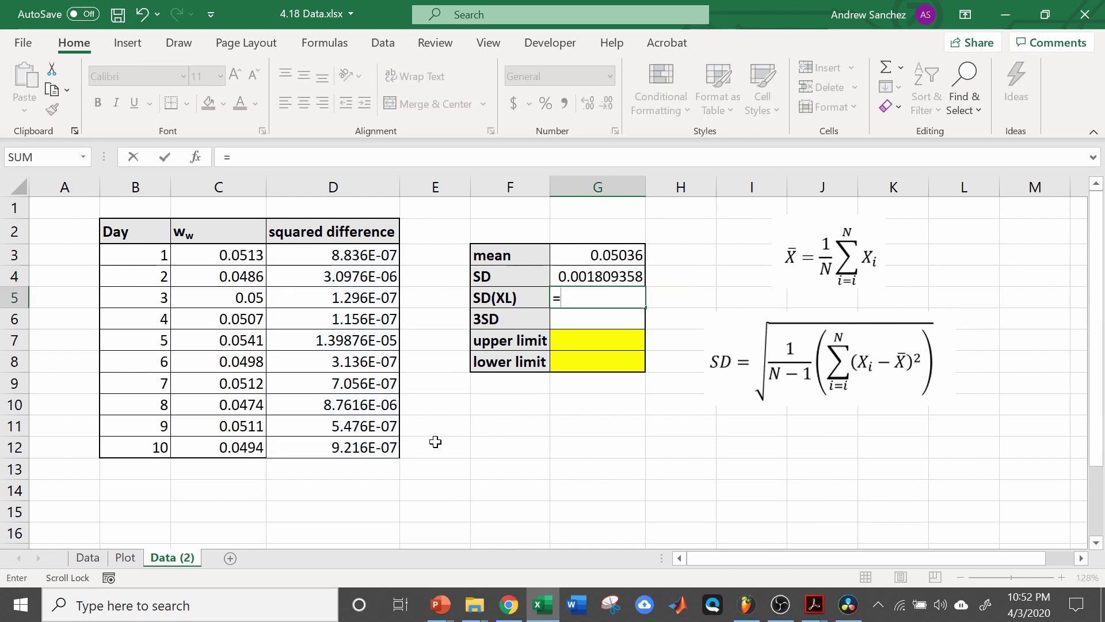
text(stdev)
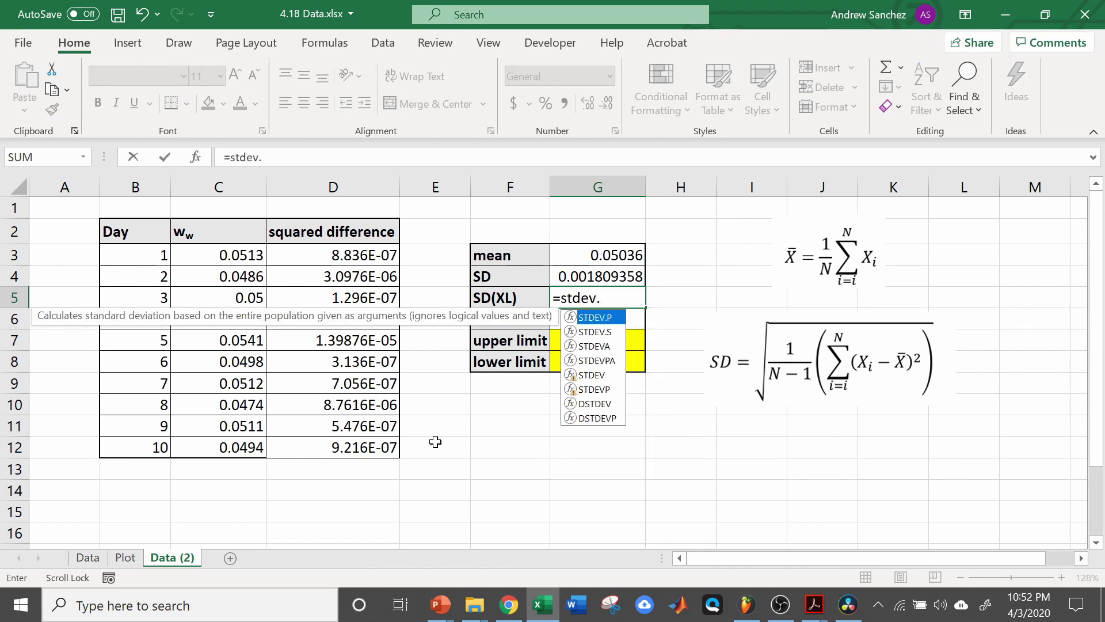
text(.s()
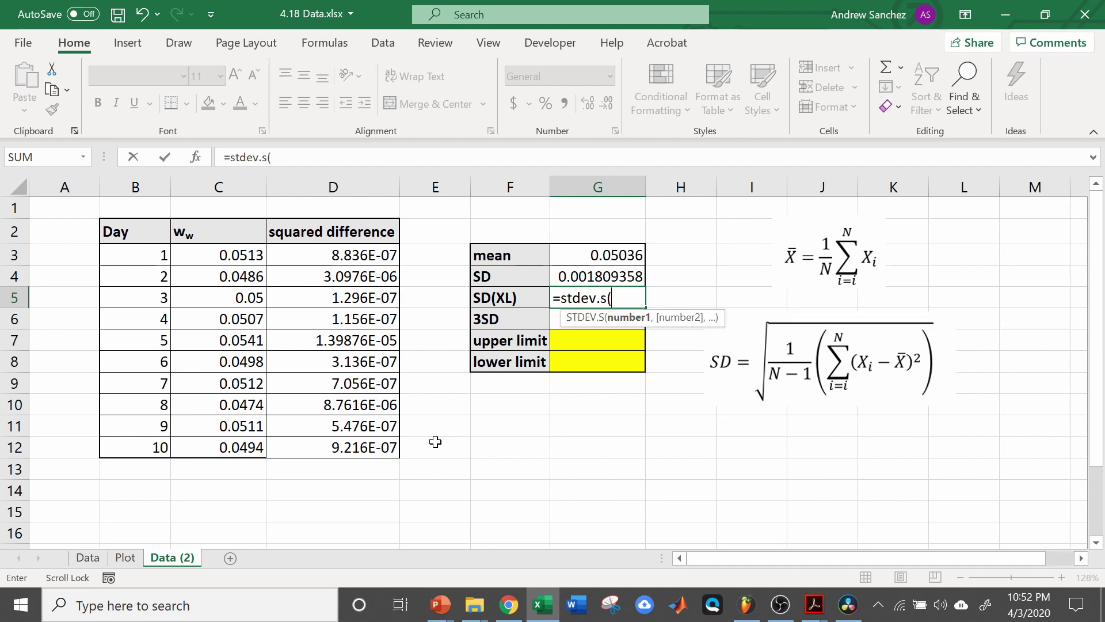
drag(233, 256, 246, 452)
text())
key(Return)
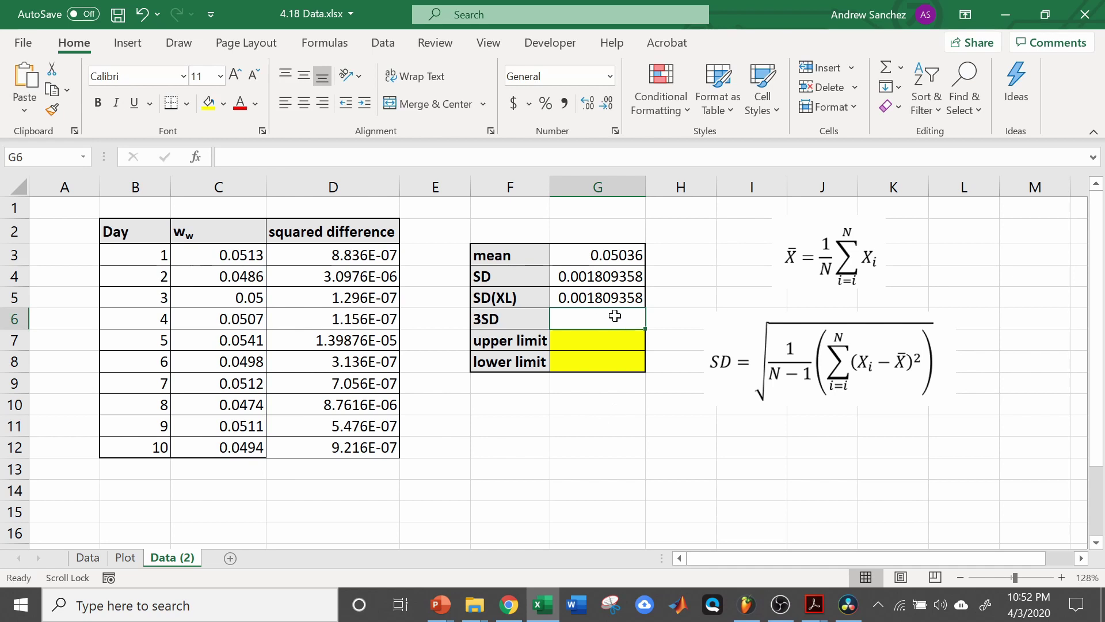
Calculate three standard deviations in the 3SD cell G6 with =3*G4.
text(=3)
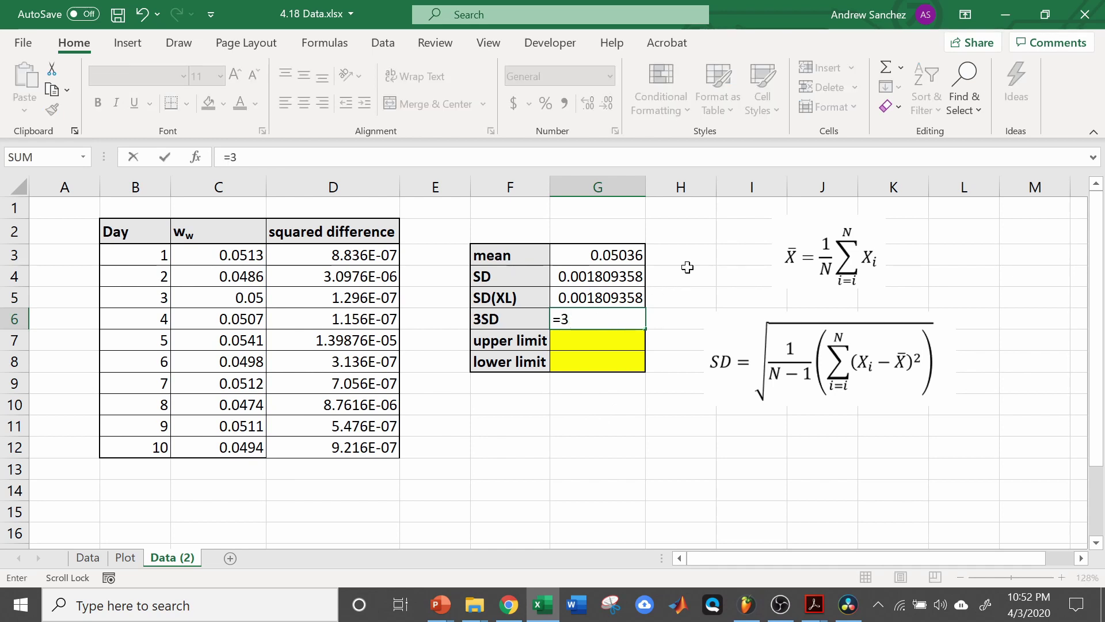
text(*)
click(611, 277)
key(Return)
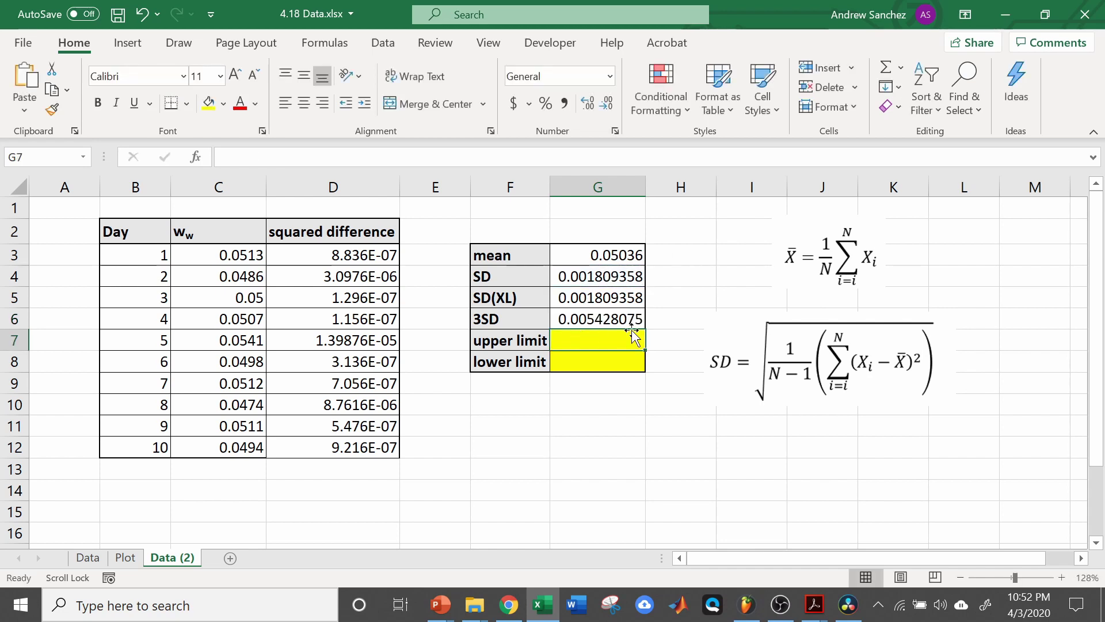
Enter the upper limit in G7 as the mean plus the SD cell, =G3+G4.
text(=)
click(591, 256)
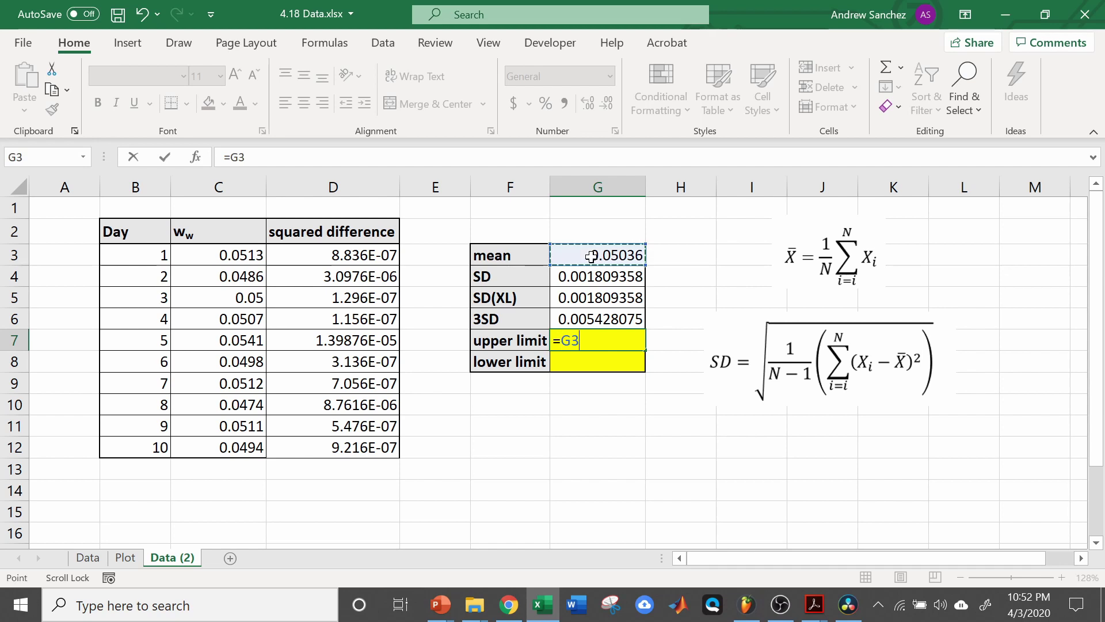
text(+)
click(602, 276)
key(Return)
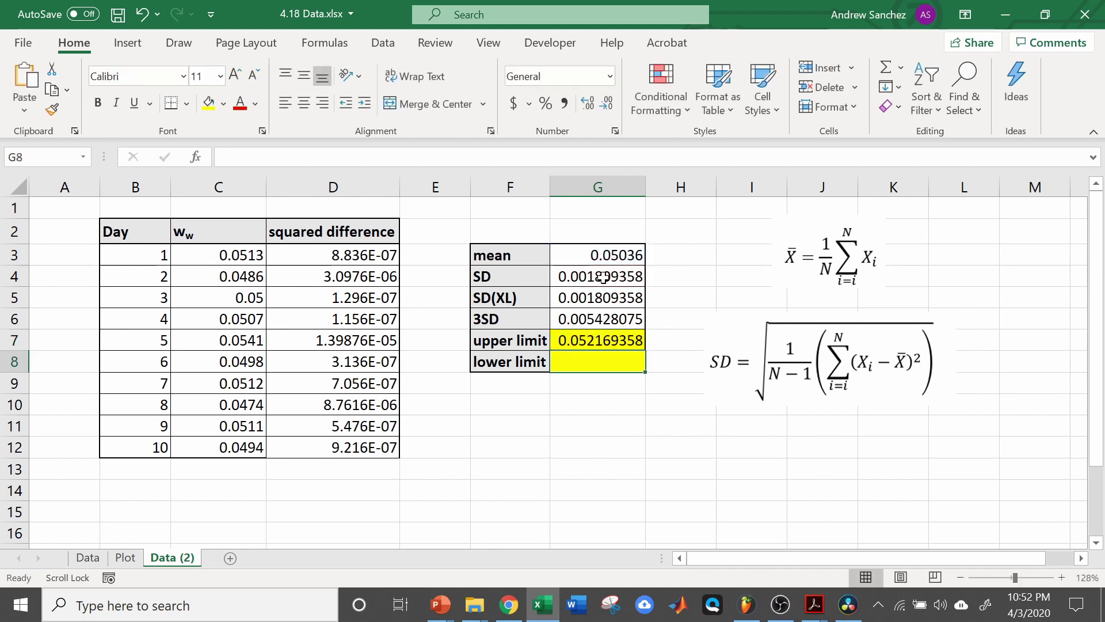
Enter the lower limit in G8 as the mean minus the SD cell, =G3-G4.
text(=)
click(584, 260)
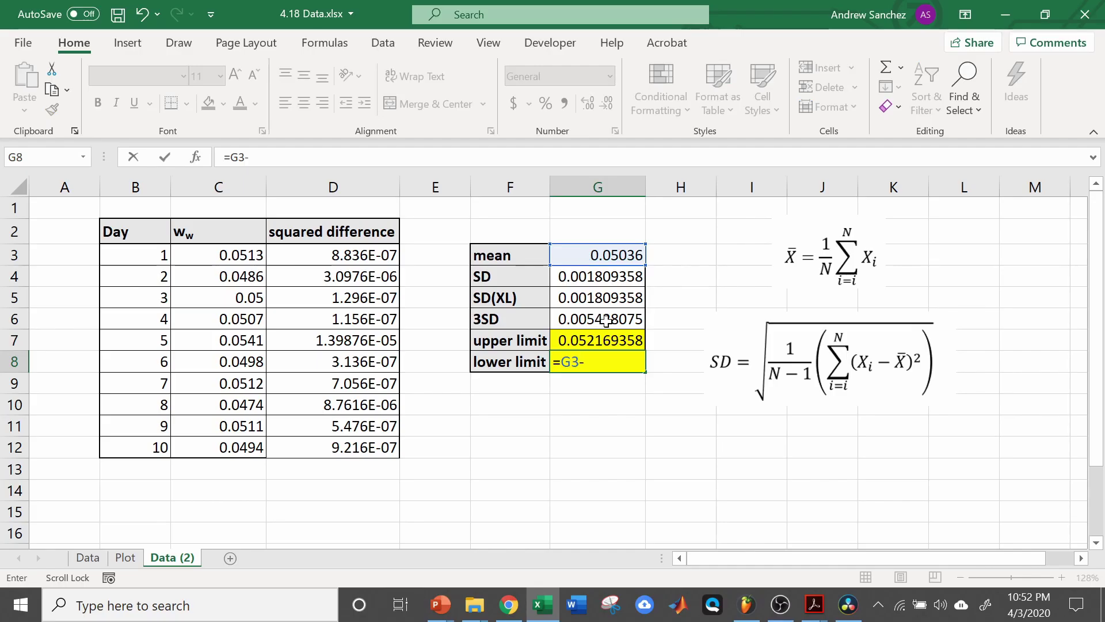
click(601, 279)
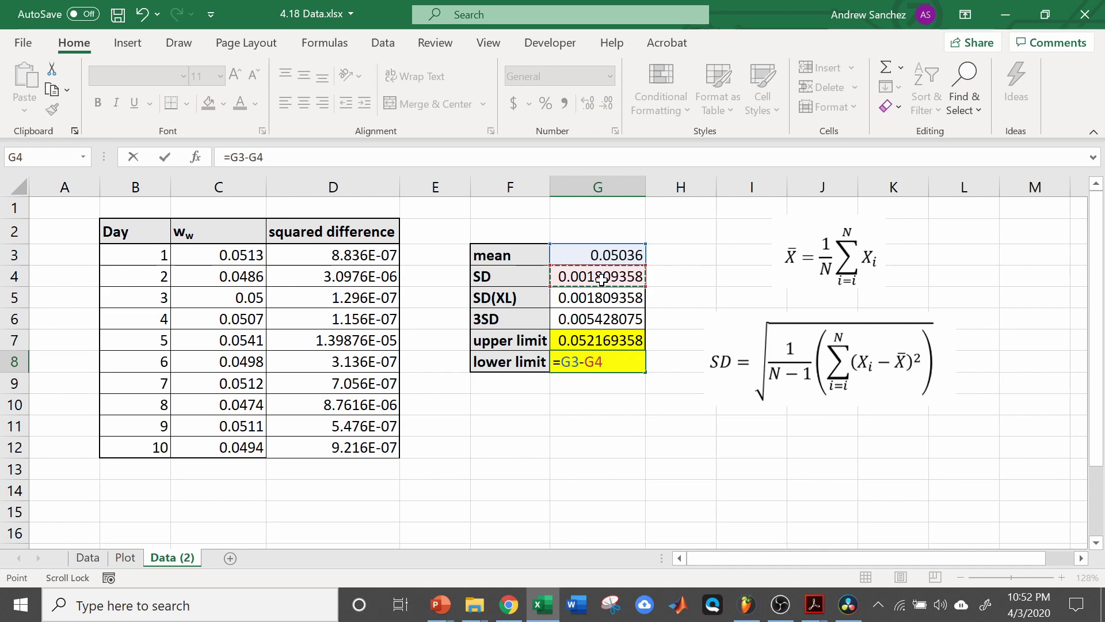
key(Return)
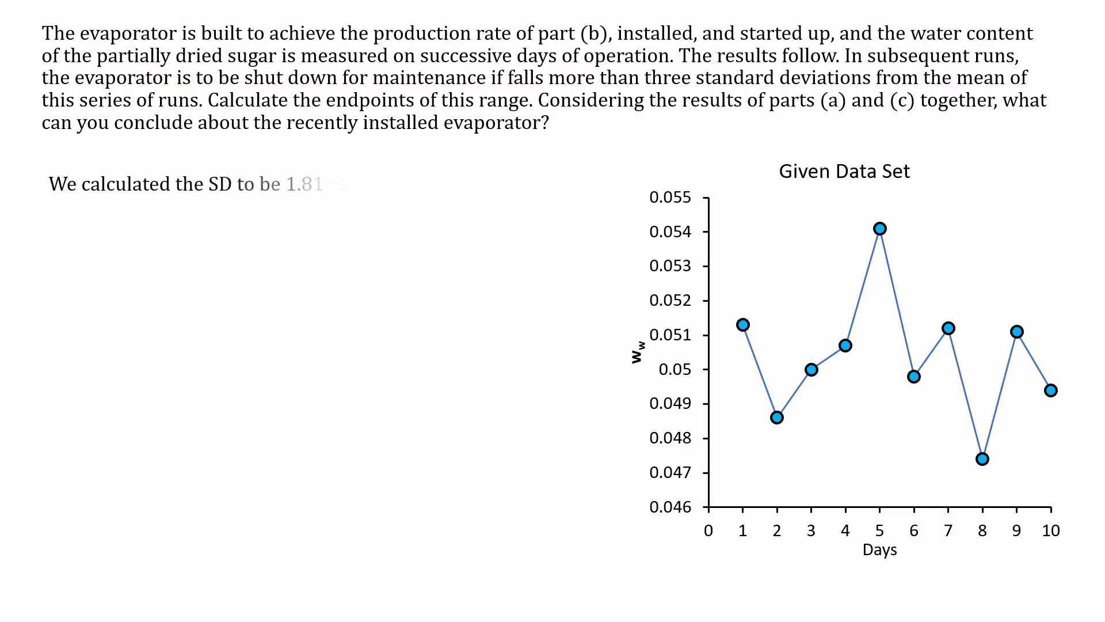